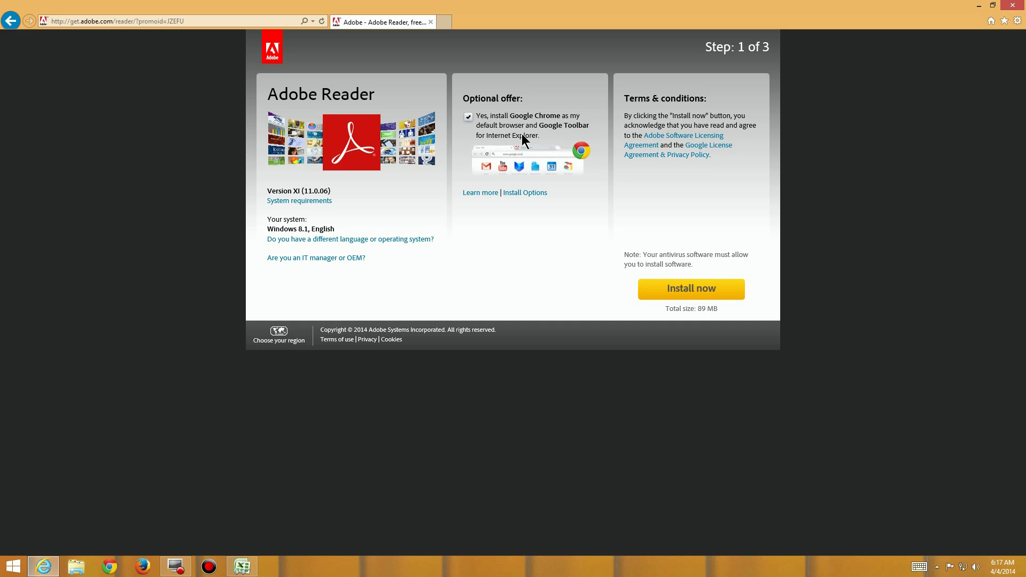
Step: Decline the Google Chrome offer for Adobe Reader and Flash Player, then start both installs
{"action": "left_click", "coordinate": [468, 118]}
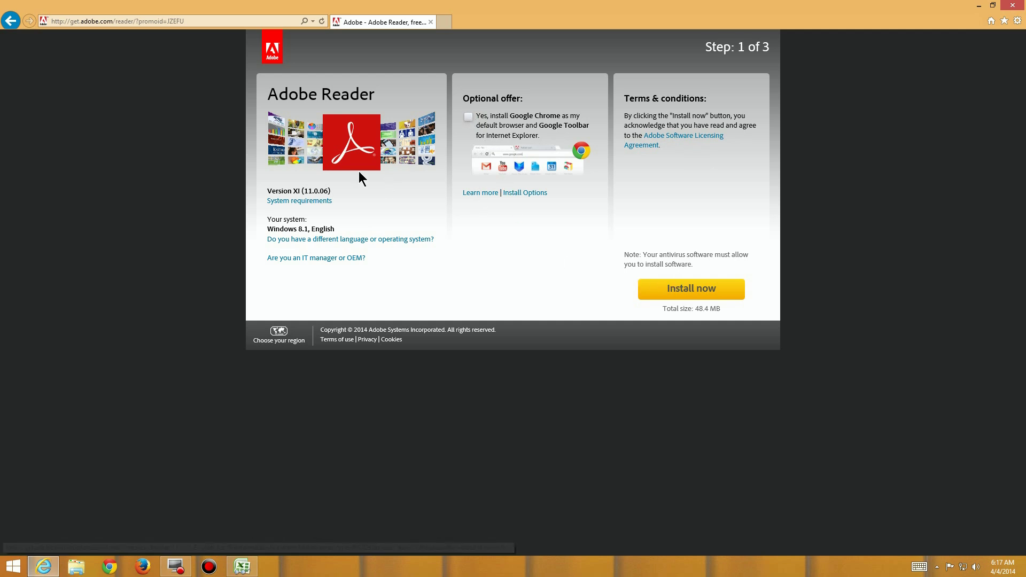
{"action": "left_click", "coordinate": [684, 293]}
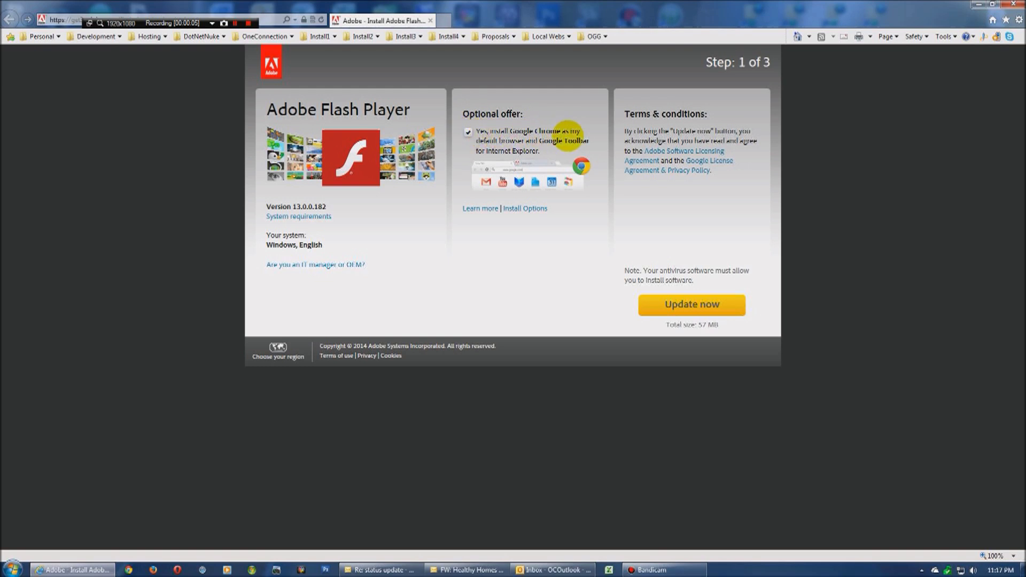
{"action": "left_click", "coordinate": [469, 132]}
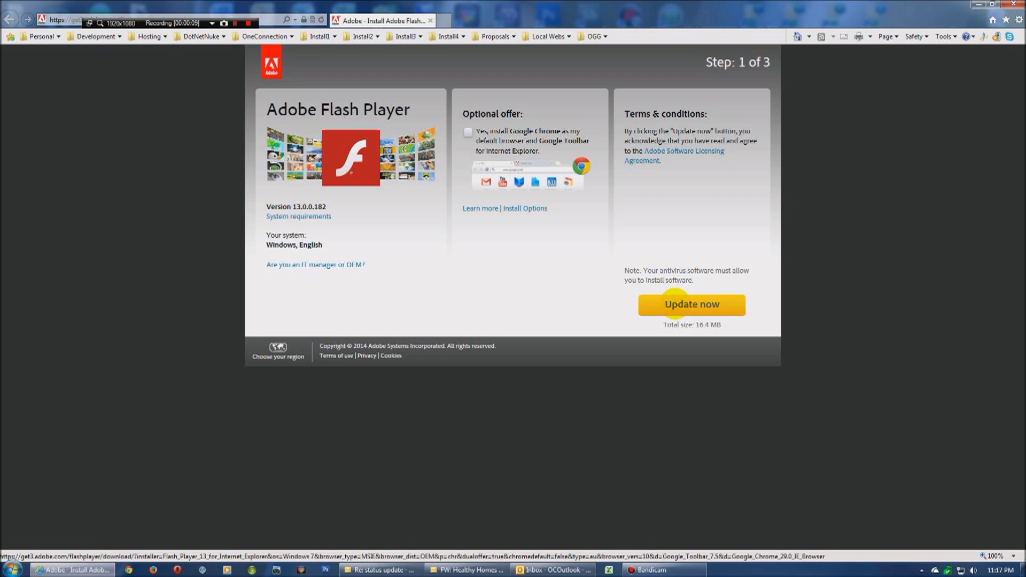
{"action": "left_click", "coordinate": [675, 304]}
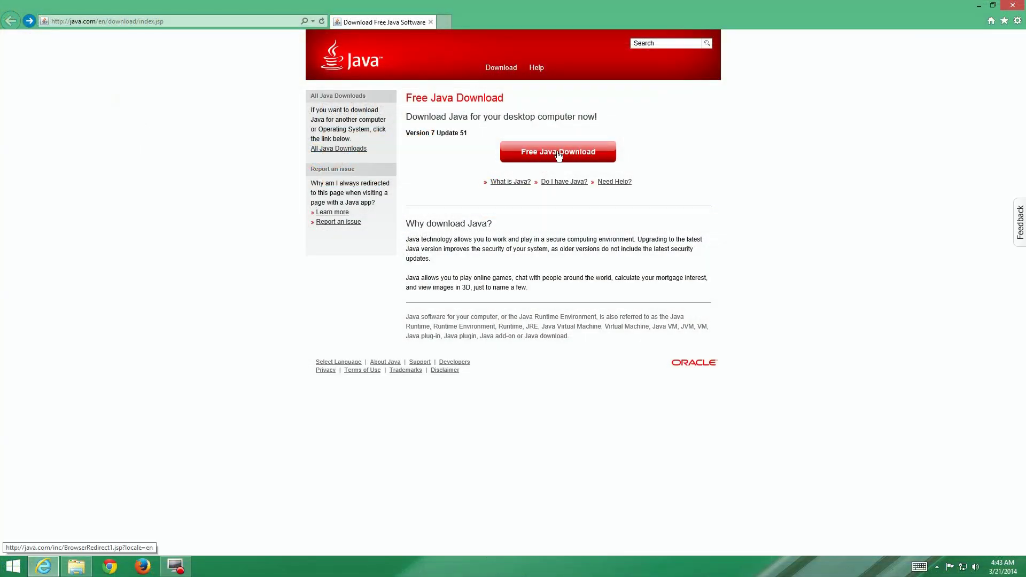
Step: Download and run the Java installer, declining the bundled McAfee Security Scan Plus offer
{"action": "left_click", "coordinate": [558, 155]}
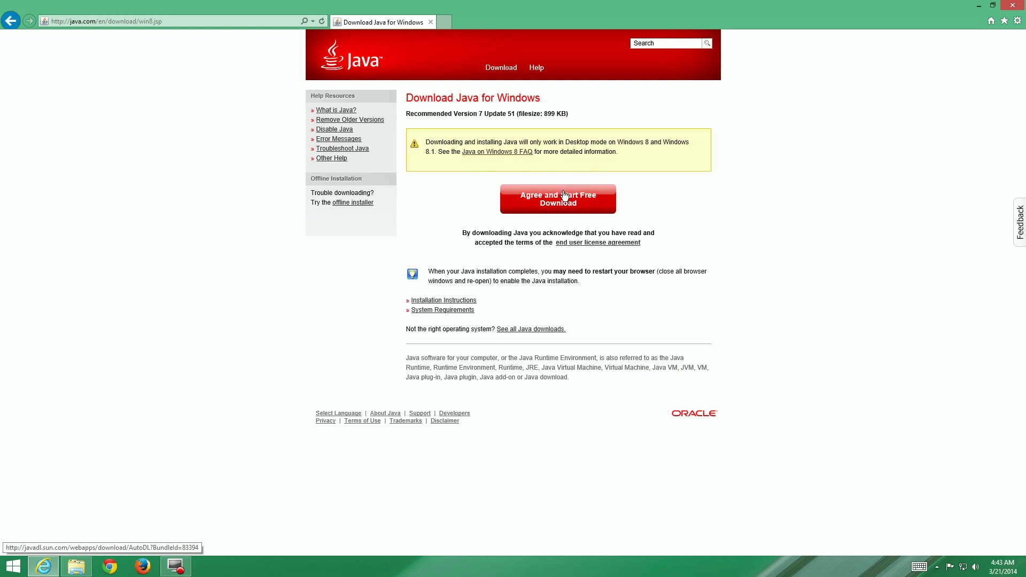
{"action": "left_click", "coordinate": [545, 200]}
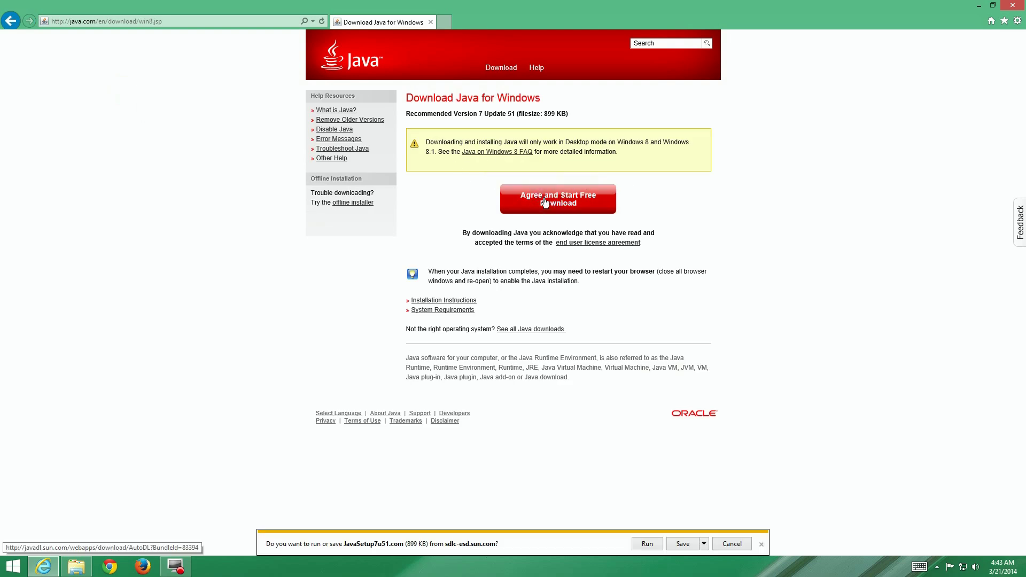
{"action": "left_click", "coordinate": [650, 541]}
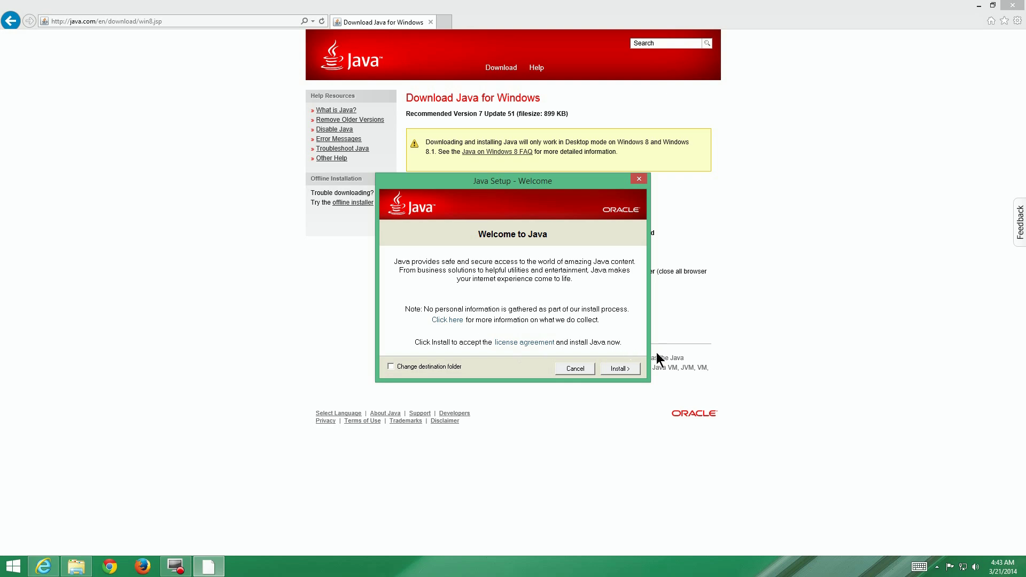
{"action": "left_click", "coordinate": [619, 369]}
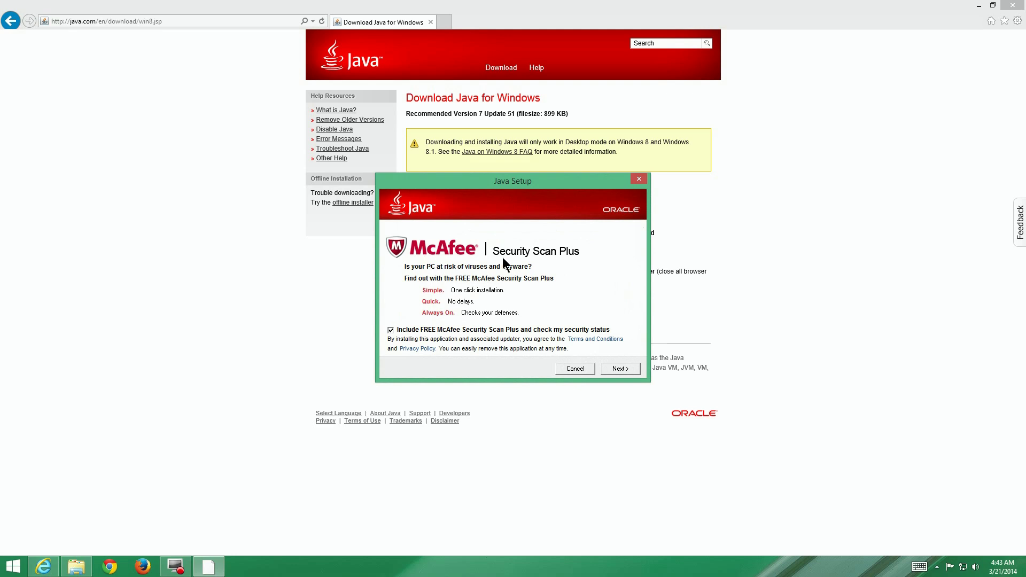
{"action": "left_click", "coordinate": [391, 330]}
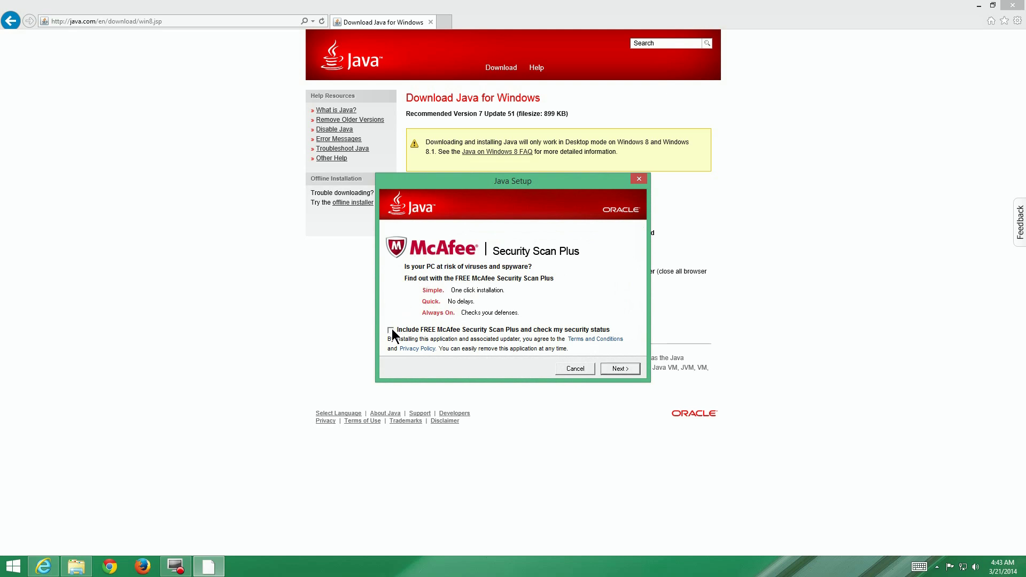
{"action": "left_click", "coordinate": [620, 368]}
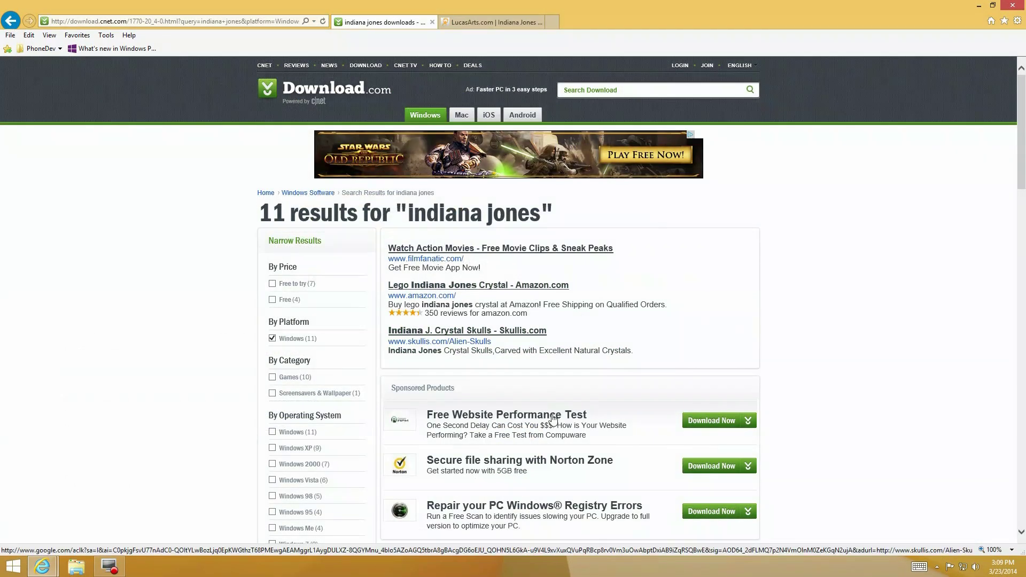
Step: Scroll past the ads and download the Indiana Jones and the Emperor's Tomb v1.01 patch
{"action": "scroll", "coordinate": [588, 417], "scroll_direction": "down", "scroll_amount": 3}
{"action": "scroll", "coordinate": [572, 402], "scroll_direction": "down", "scroll_amount": 3}
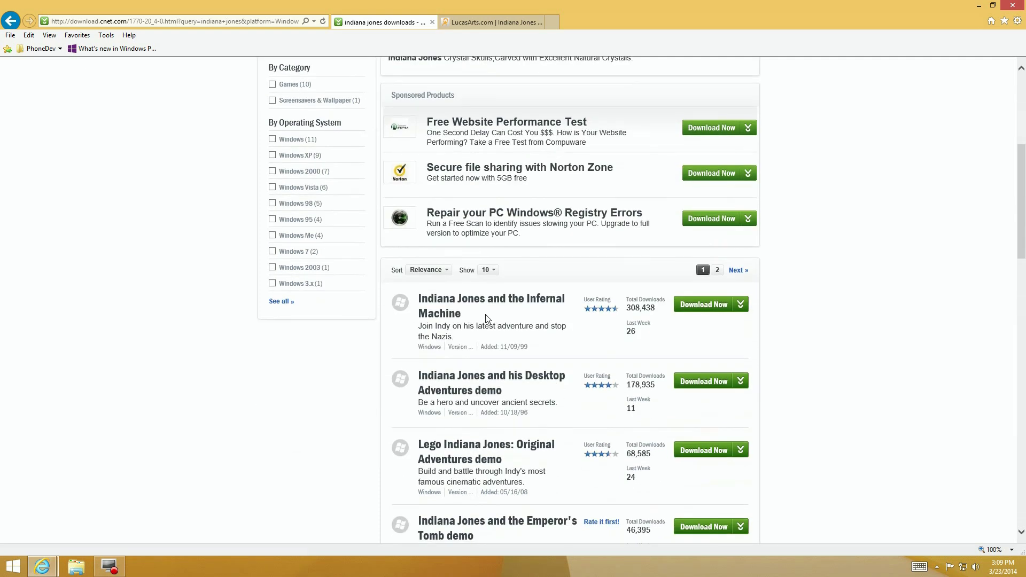
{"action": "scroll", "coordinate": [476, 326], "scroll_direction": "down", "scroll_amount": 3}
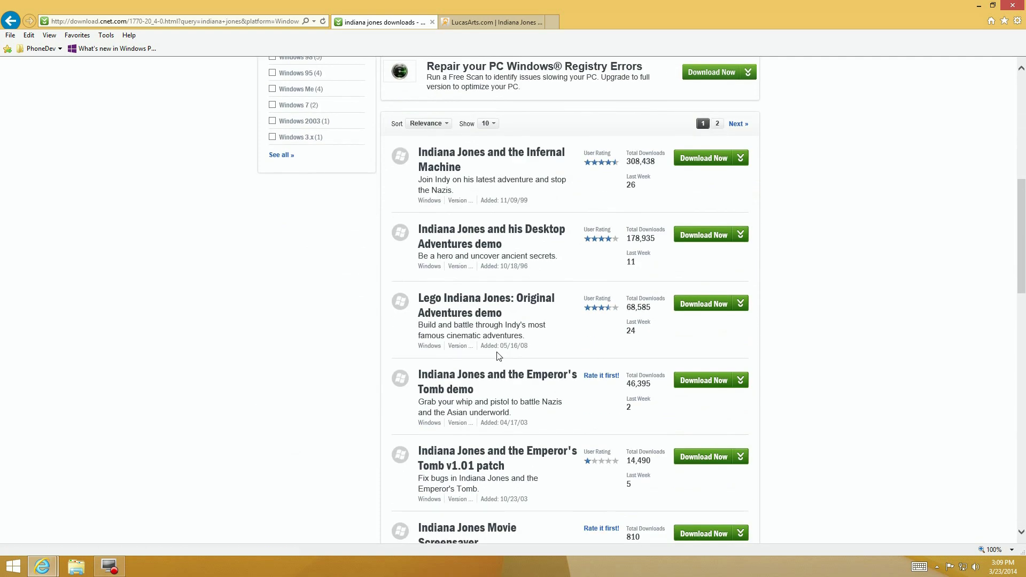
{"action": "scroll", "coordinate": [532, 353], "scroll_direction": "down", "scroll_amount": 3}
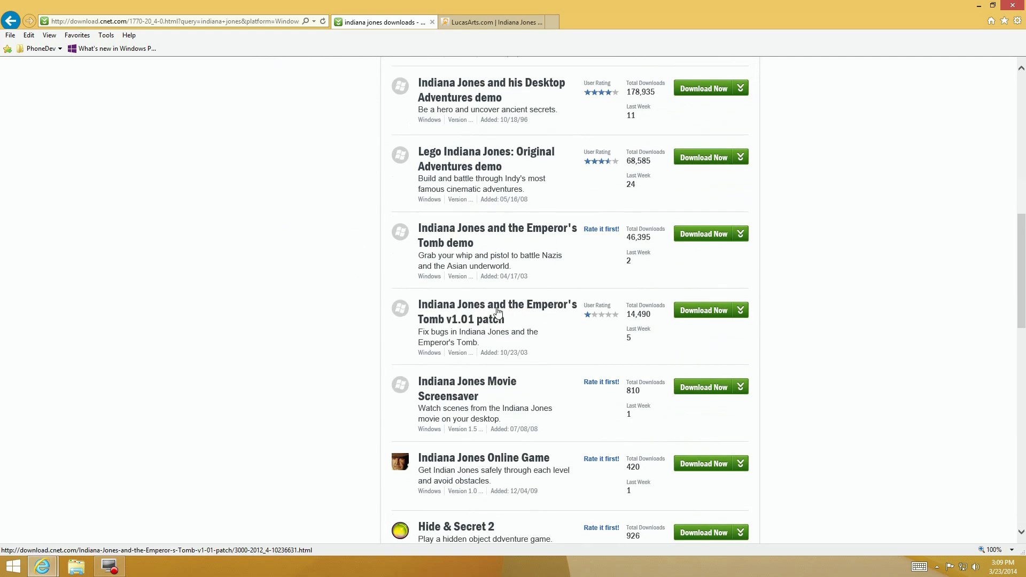
{"action": "left_click", "coordinate": [688, 313]}
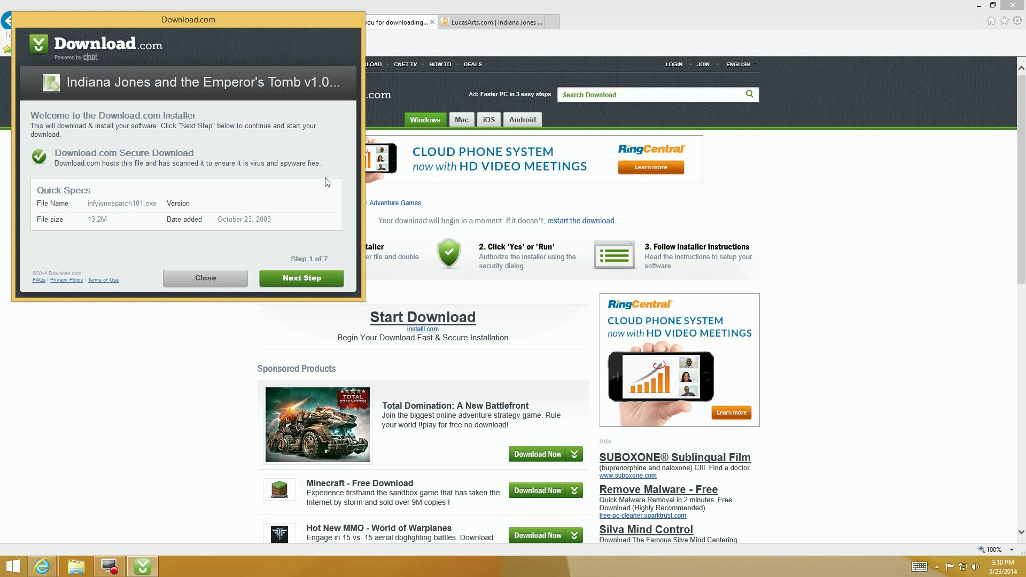
Step: Decline the Search Protect, Outfox TV, One Click Driver Updates and MyPCBackup offers
{"action": "left_click", "coordinate": [319, 278]}
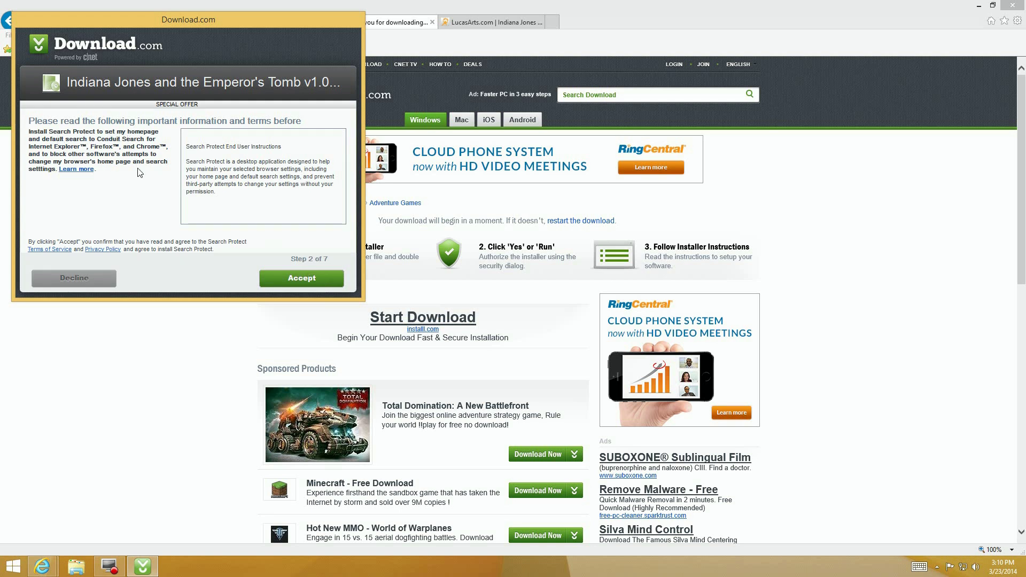
{"action": "left_click", "coordinate": [67, 277]}
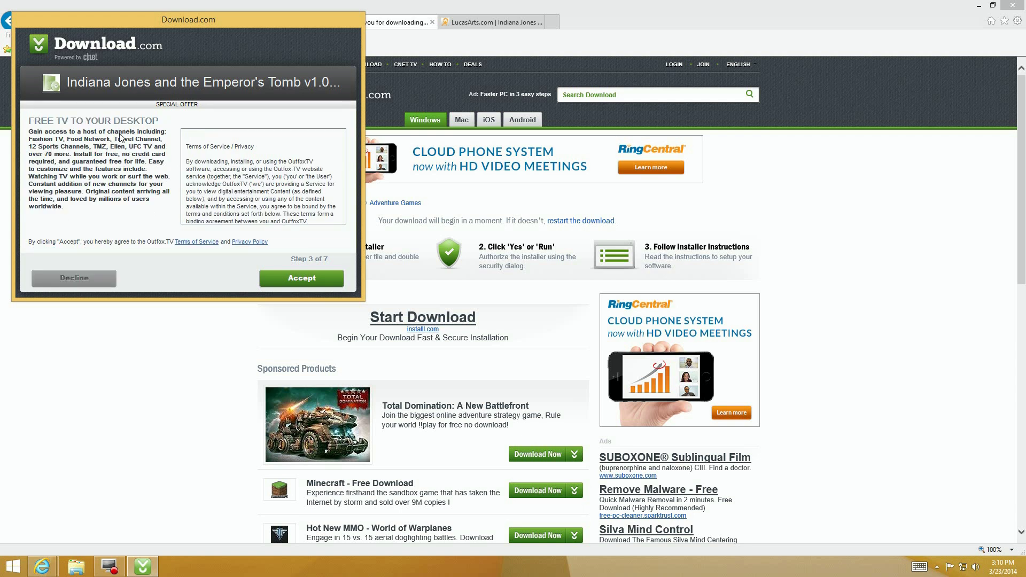
{"action": "left_click", "coordinate": [52, 278]}
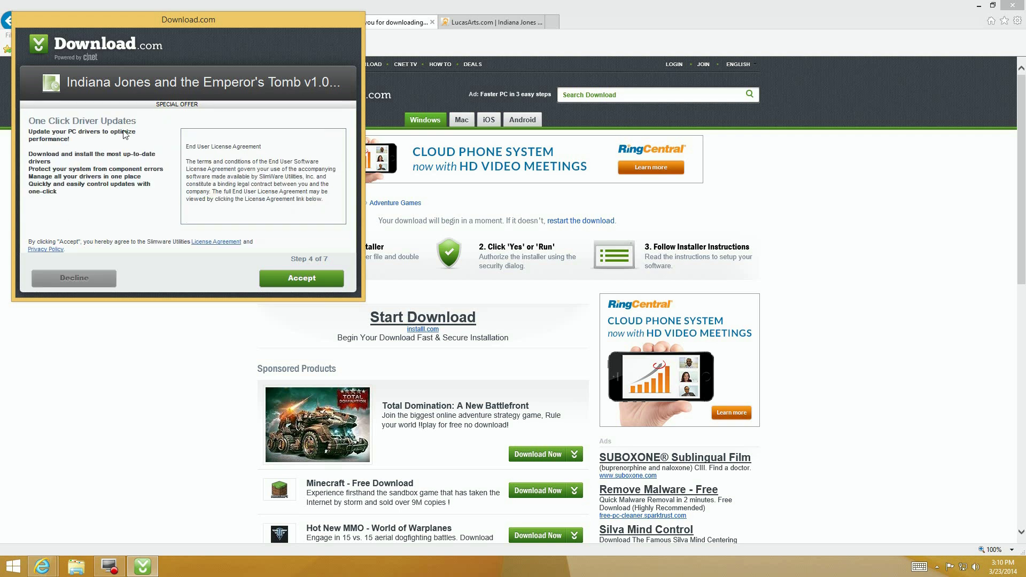
{"action": "left_click", "coordinate": [83, 280]}
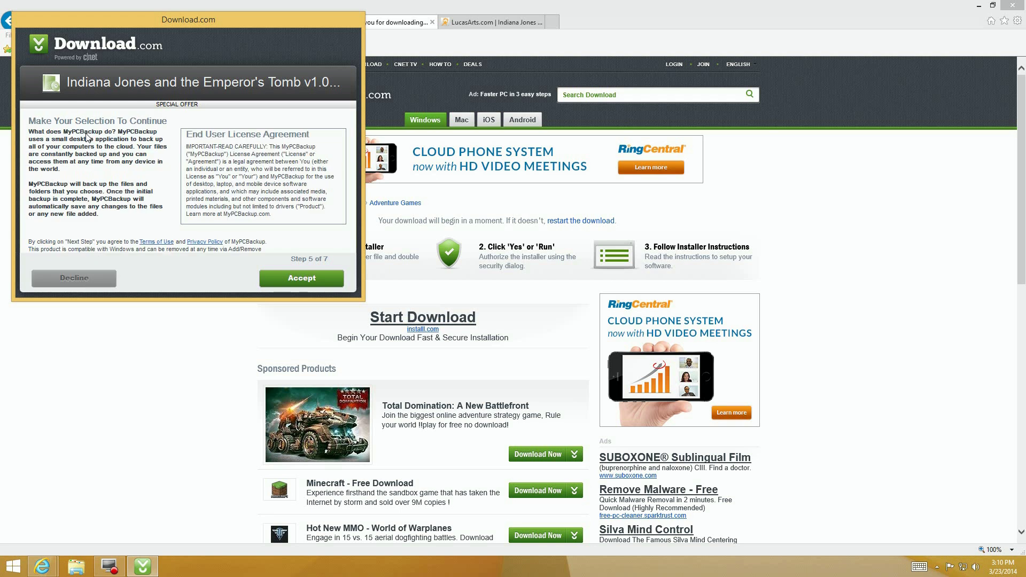
{"action": "left_click", "coordinate": [80, 278]}
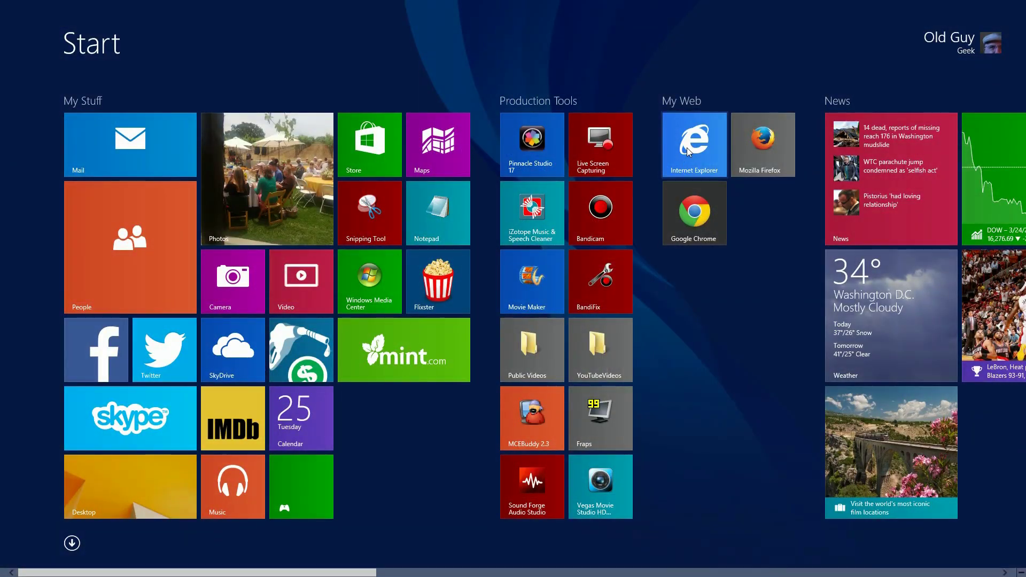
Step: Reopen Internet Explorer, close the OpenOffice page, and enter 'open office' into Bing search
{"action": "left_click", "coordinate": [688, 152]}
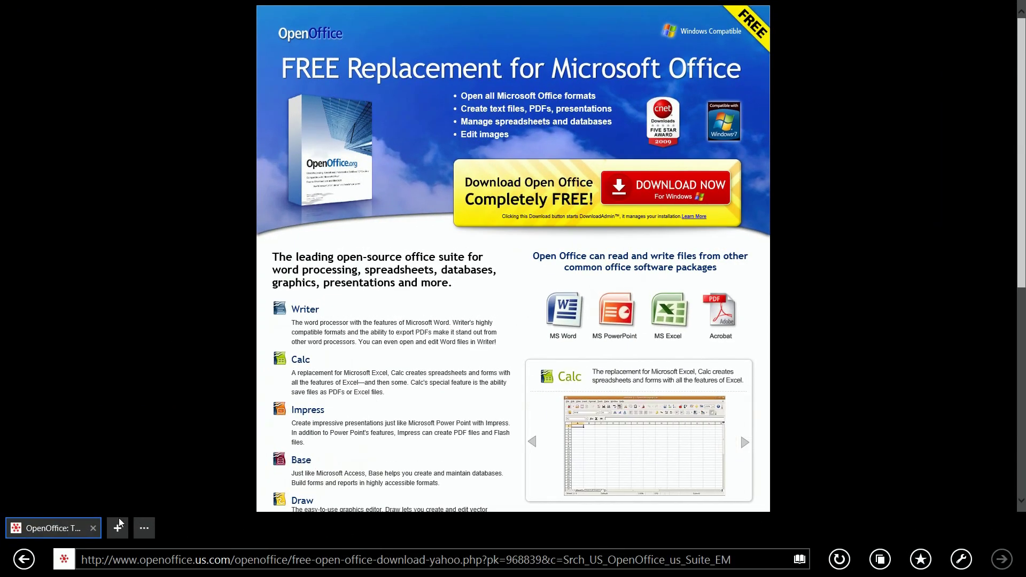
{"action": "left_click", "coordinate": [96, 529]}
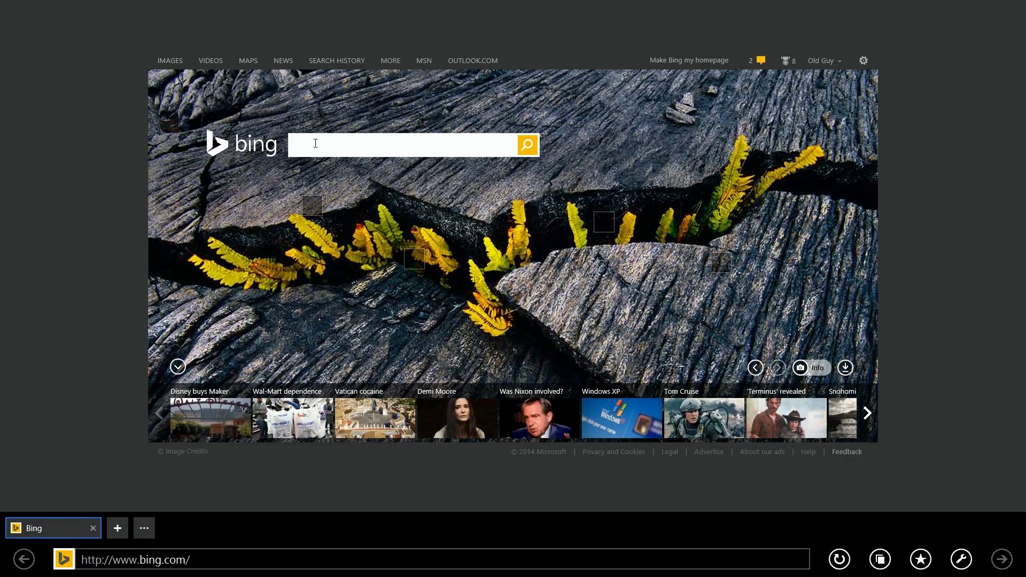
{"action": "left_click", "coordinate": [329, 138]}
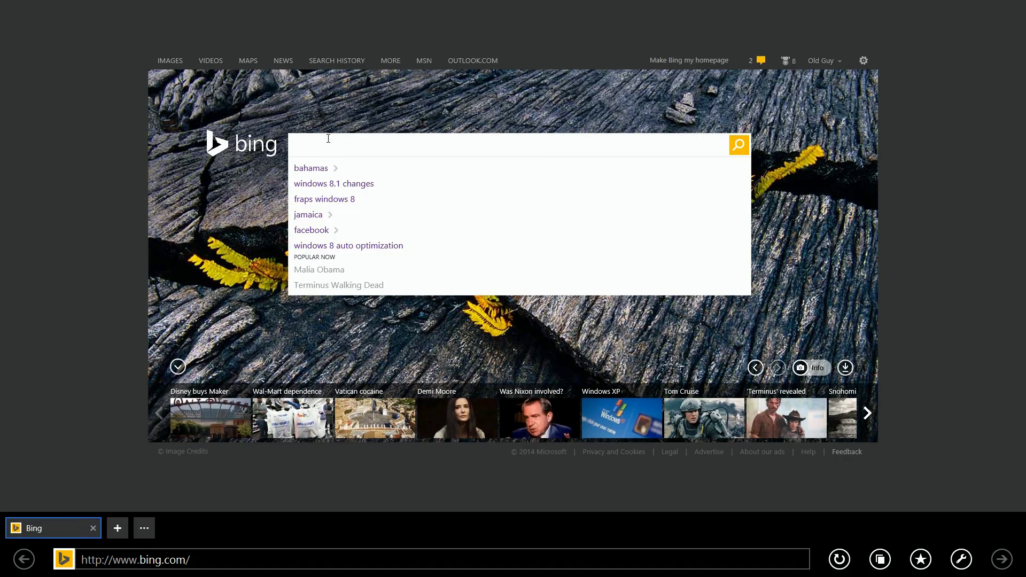
{"action": "type", "text": "i"}
{"action": "key", "text": "BackSpace"}
{"action": "type", "text": "open offic"}
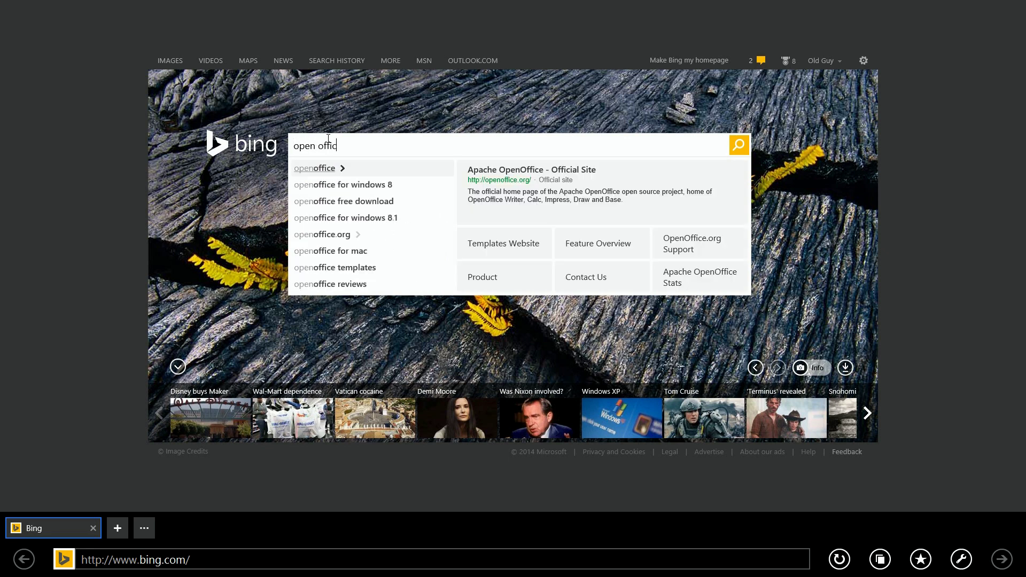
{"action": "type", "text": "e"}
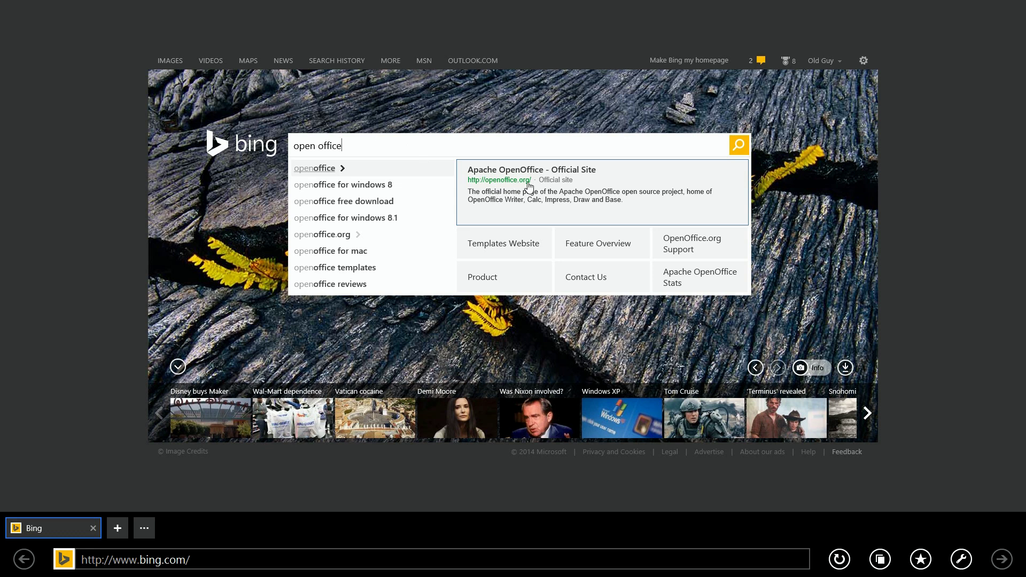
Step: Search 'openoffice for windows 8', open the Free OpenOffice Org ad, and run openofficesuite-setup.exe
{"action": "left_click", "coordinate": [366, 186]}
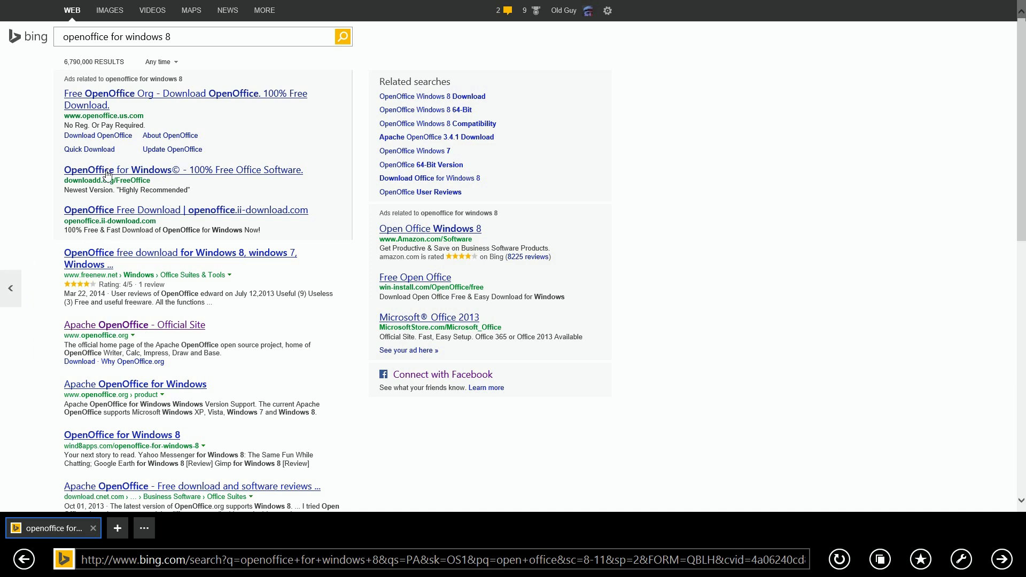
{"action": "left_click", "coordinate": [156, 102]}
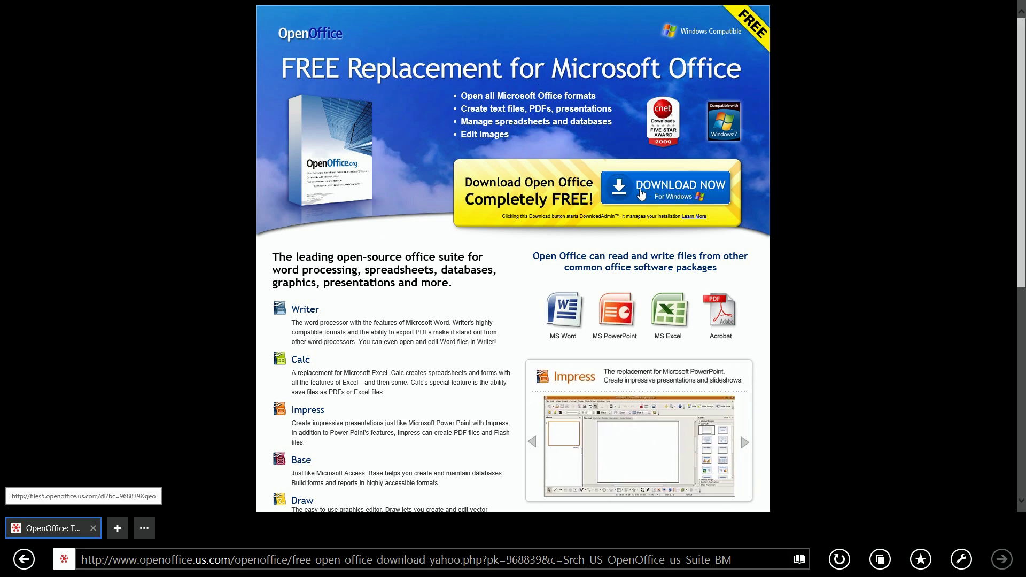
{"action": "left_click", "coordinate": [645, 192]}
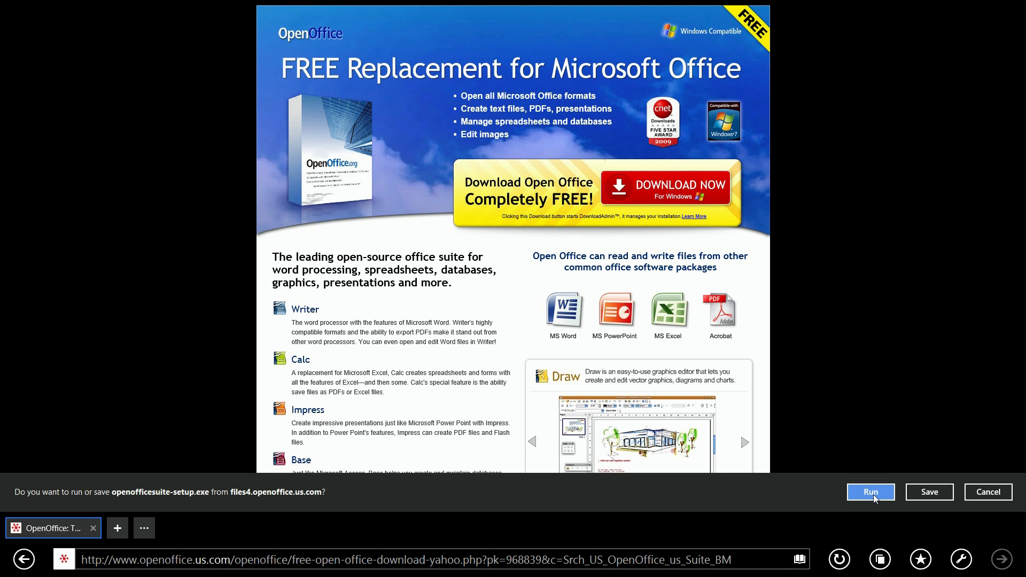
{"action": "left_click", "coordinate": [872, 493]}
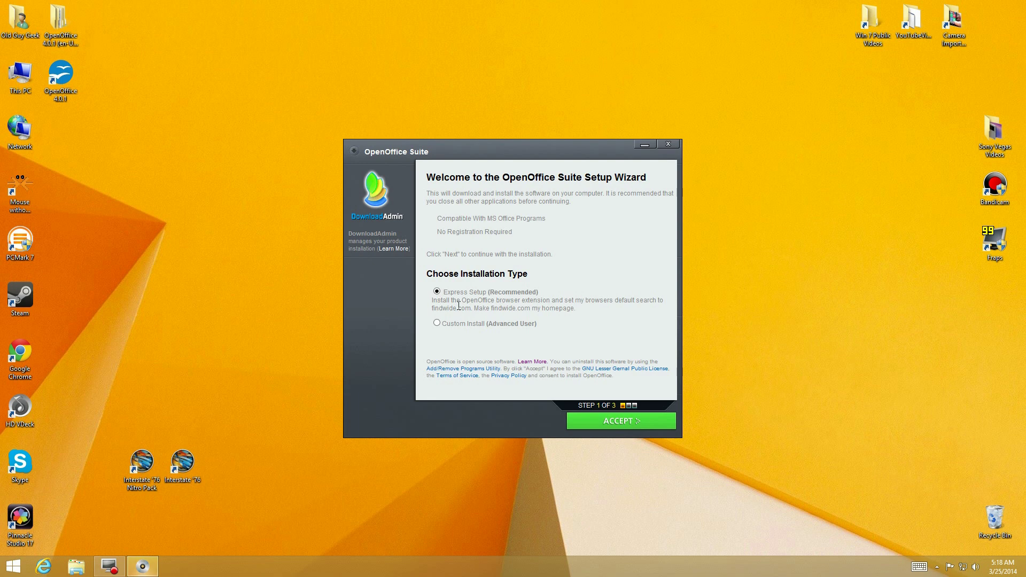
Step: Choose Custom Install, untick the OpenOffice Toolbar and findwide.com homepage offer, and accept
{"action": "left_click_drag", "start_coordinate": [458, 308], "coordinate": [644, 310]}
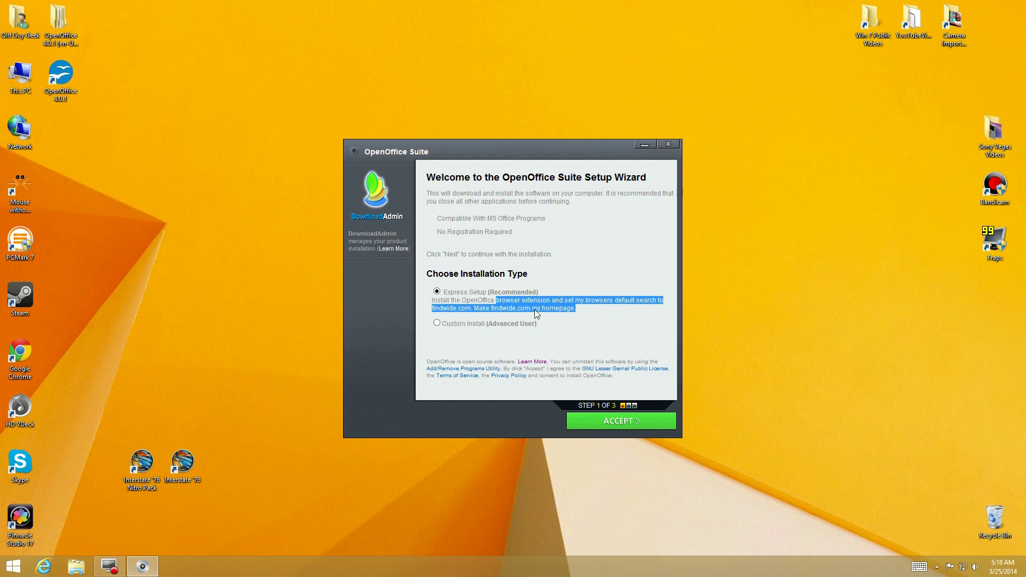
{"action": "left_click", "coordinate": [437, 324]}
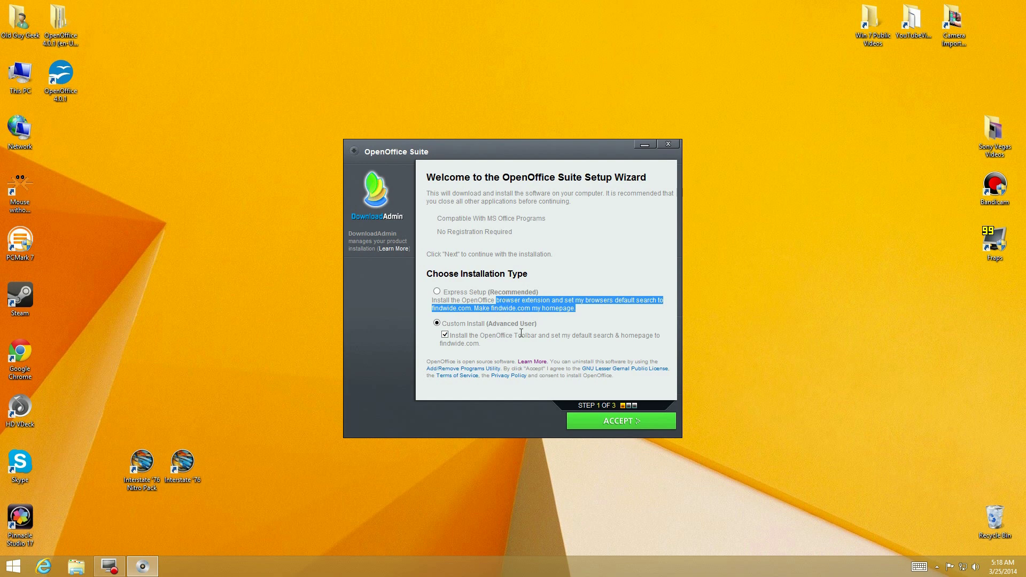
{"action": "left_click_drag", "start_coordinate": [468, 338], "coordinate": [597, 343]}
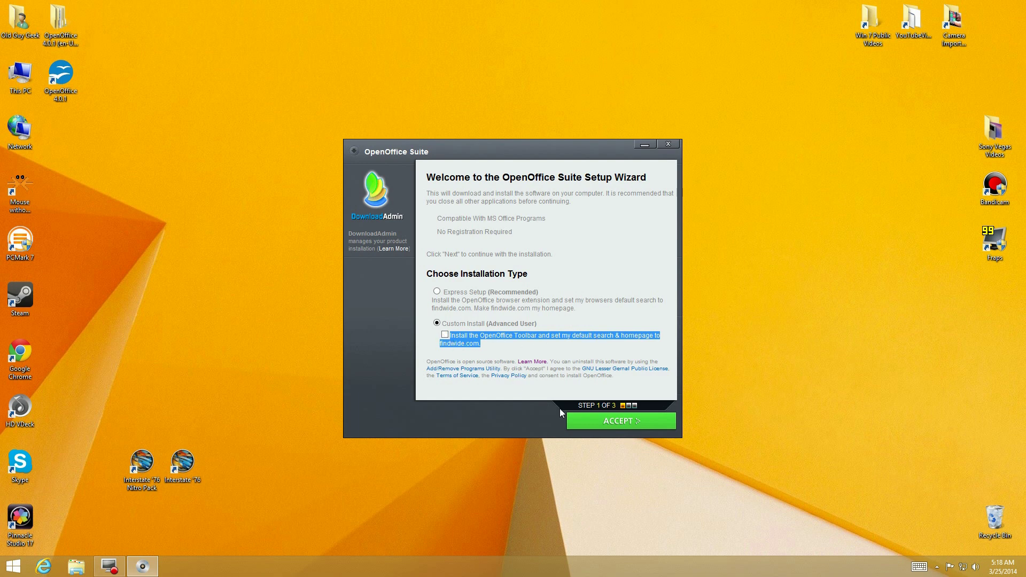
{"action": "left_click", "coordinate": [591, 423]}
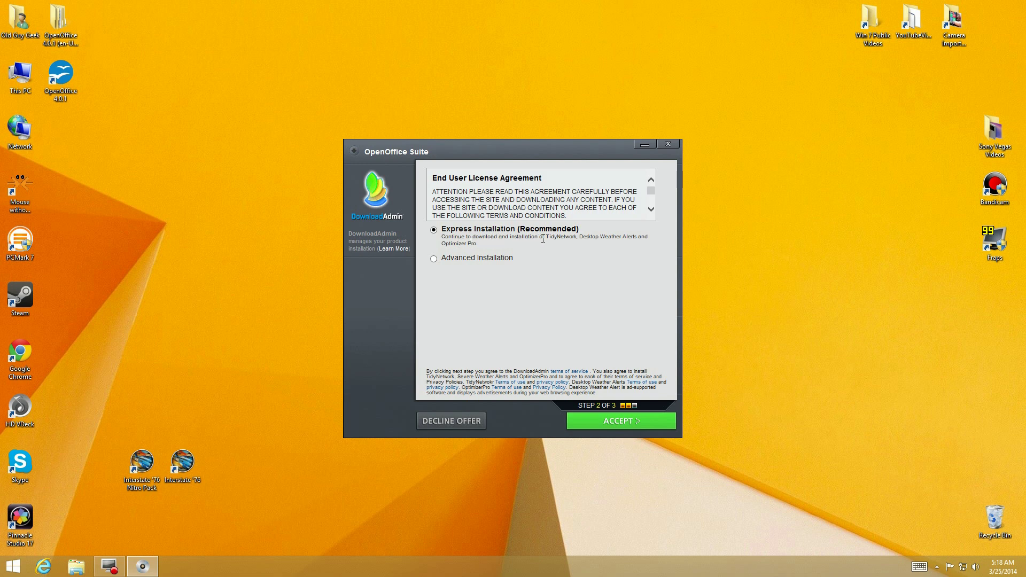
Step: Choose Advanced Installation and untick TidyNetwork, Desktop Weather Alert and Optimizer Pro before accepting
{"action": "left_click_drag", "start_coordinate": [548, 239], "coordinate": [570, 244]}
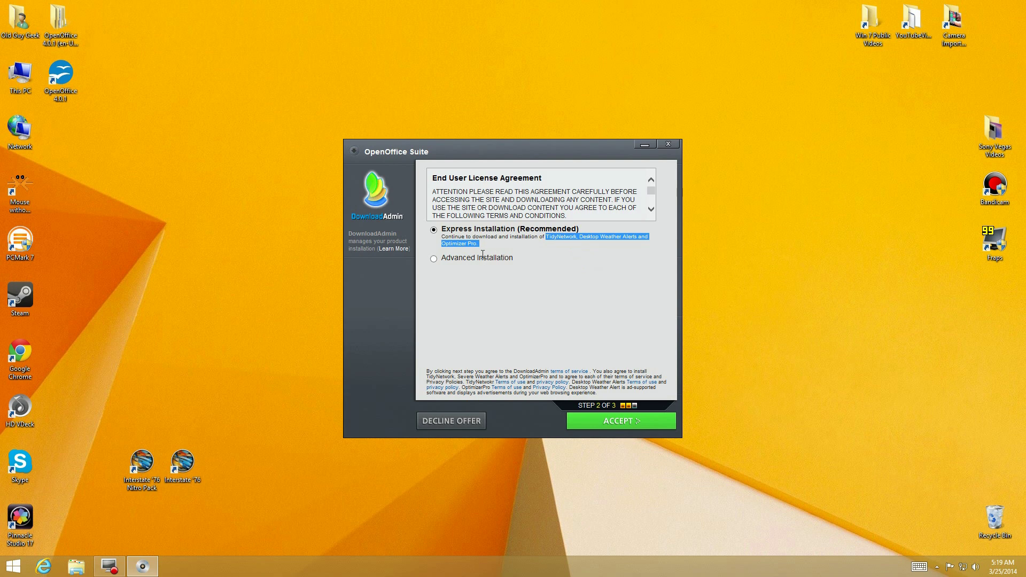
{"action": "left_click", "coordinate": [434, 259]}
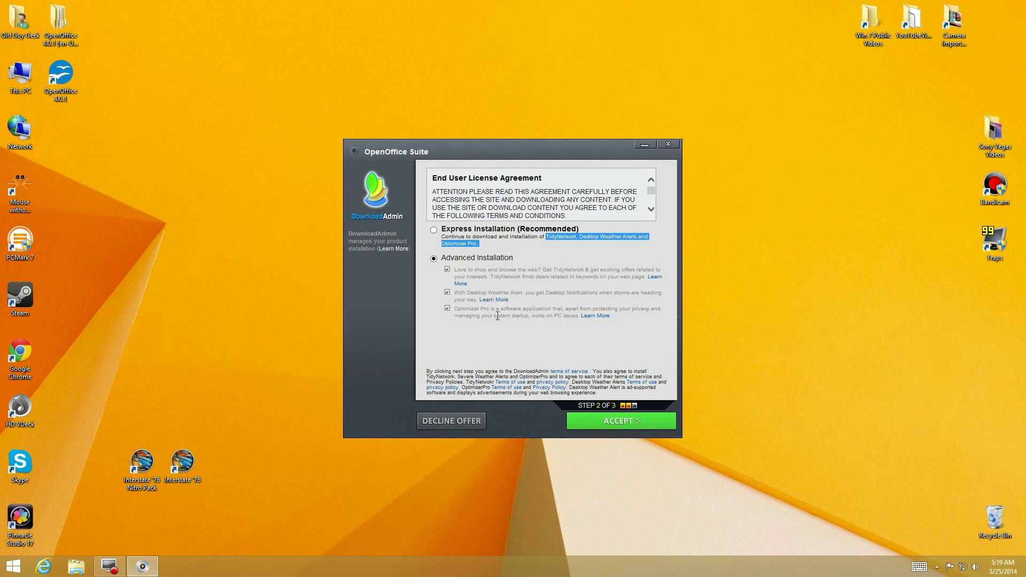
{"action": "left_click", "coordinate": [448, 270]}
{"action": "left_click", "coordinate": [448, 293]}
{"action": "left_click", "coordinate": [448, 309]}
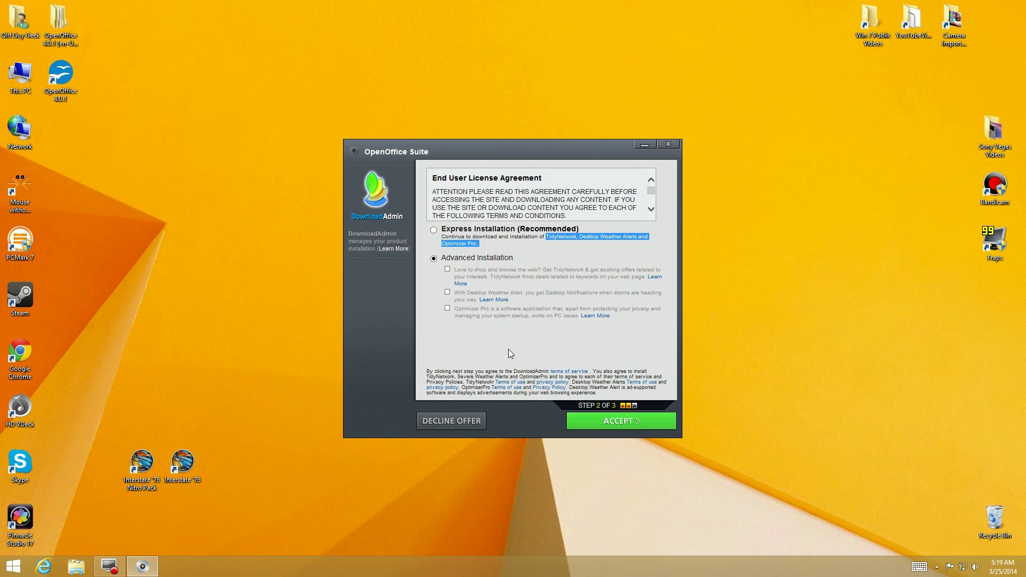
{"action": "left_click", "coordinate": [590, 423]}
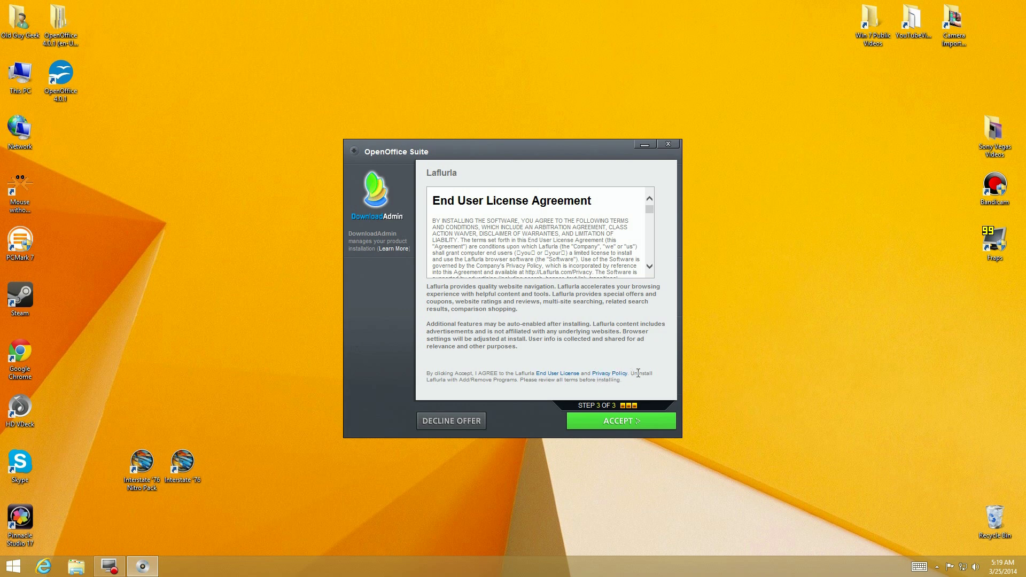
Step: Decline the Laflurla offer, then minimize and restore the installer while the suite downloads
{"action": "left_click", "coordinate": [442, 422]}
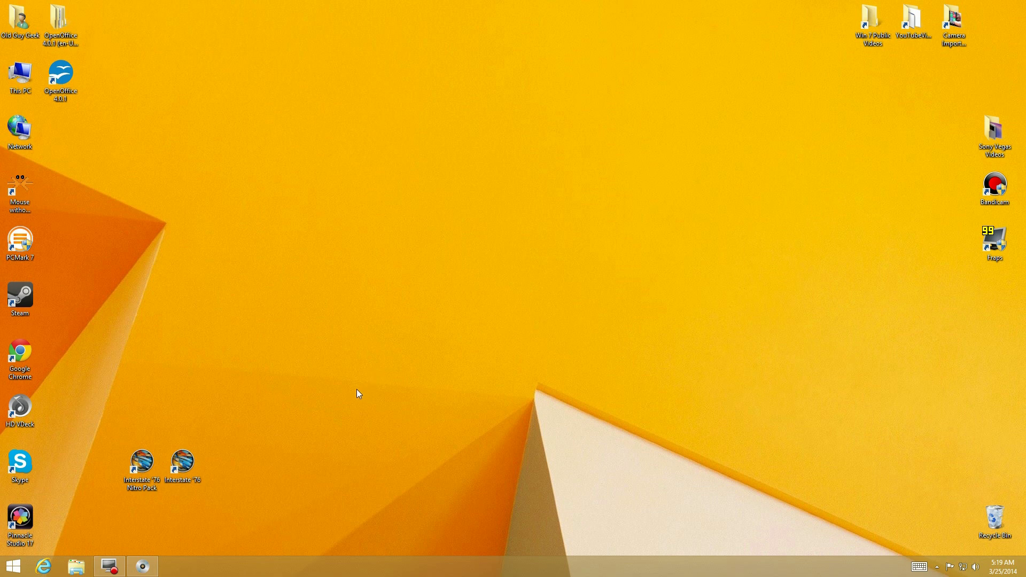
{"action": "left_click", "coordinate": [142, 566]}
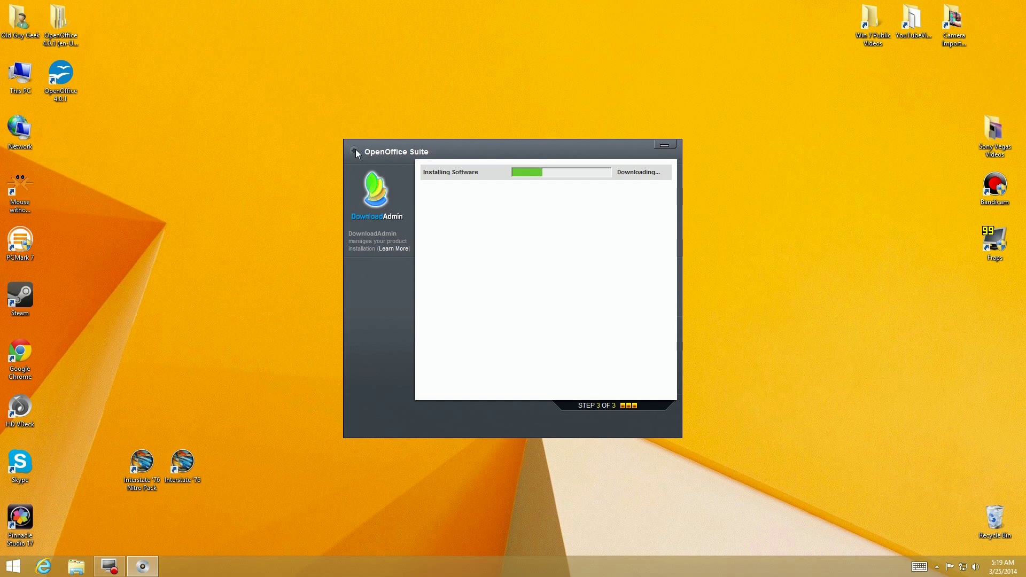
{"action": "left_click", "coordinate": [665, 146]}
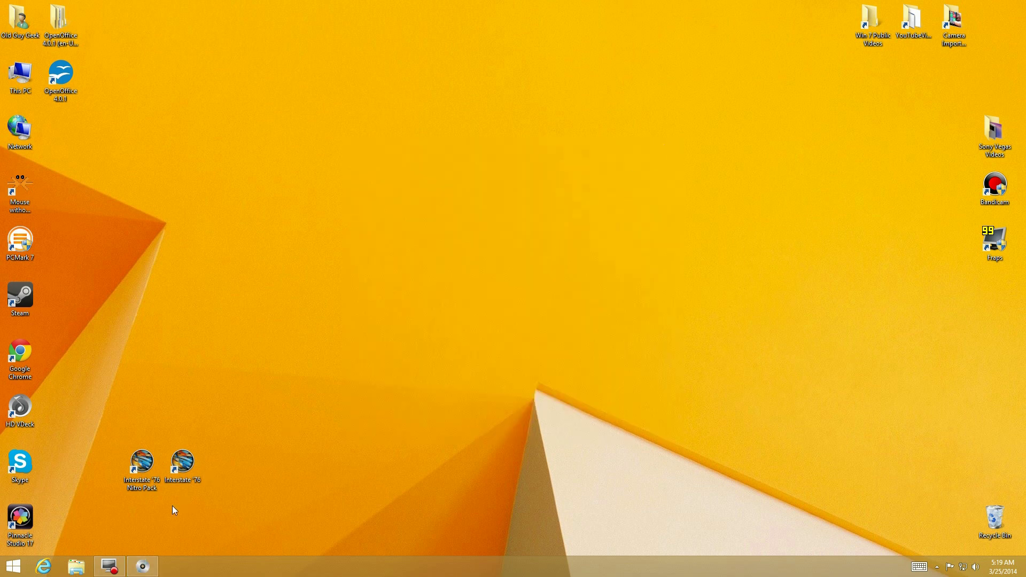
{"action": "left_click", "coordinate": [142, 566]}
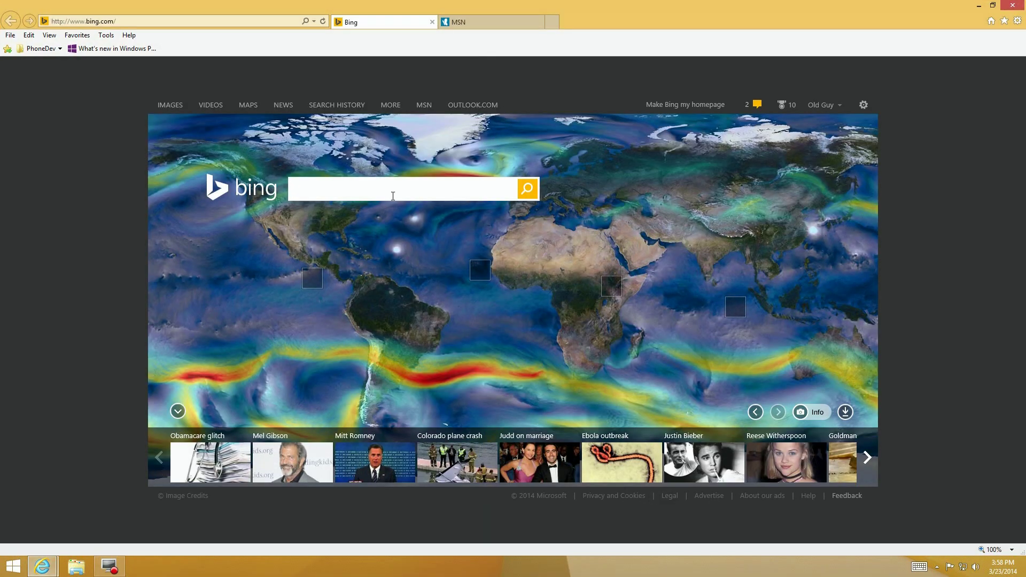
Step: Search Bing for 'gamecopyworld downloads' and open the first GameCopyWorld result
{"action": "left_click", "coordinate": [393, 196]}
{"action": "type", "text": "gamer"}
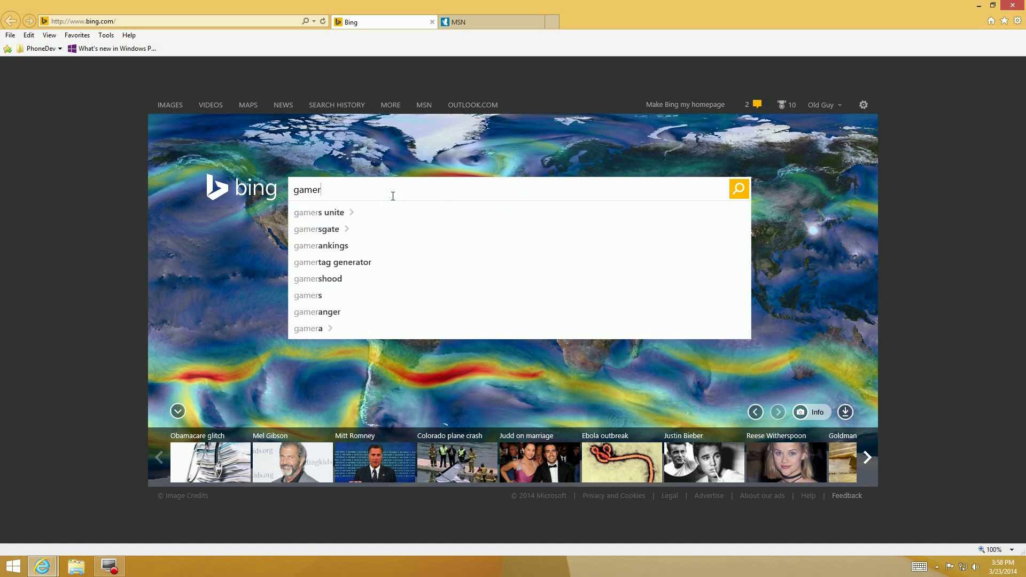
{"action": "key", "text": "BackSpace"}
{"action": "type", "text": "c"}
{"action": "key", "text": "Down"}
{"action": "key", "text": "BackSpace"}
{"action": "type", "text": "ld"}
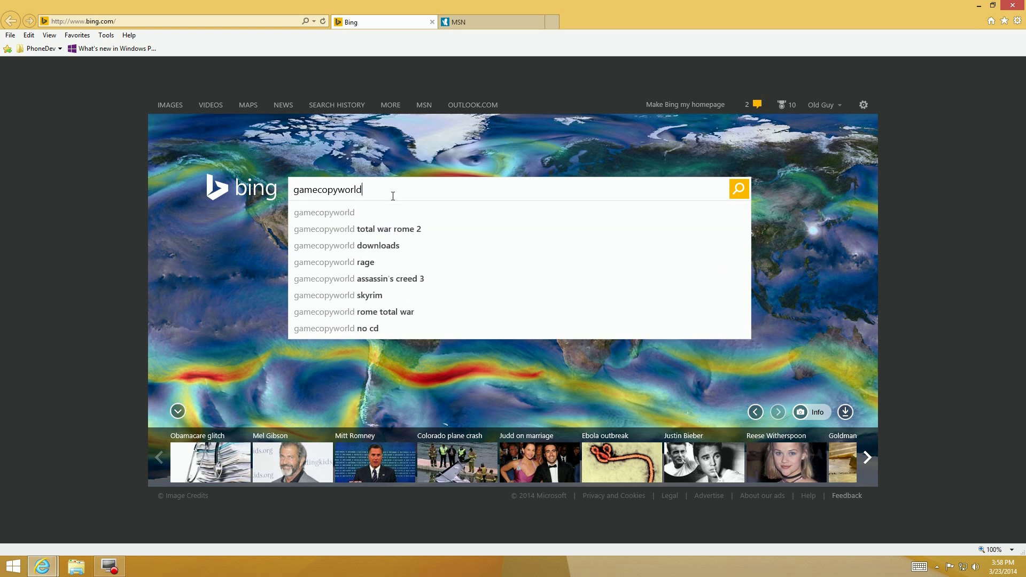
{"action": "key", "text": "Down"}
{"action": "key", "text": "Down"}
{"action": "key", "text": "Down"}
{"action": "key", "text": "Return"}
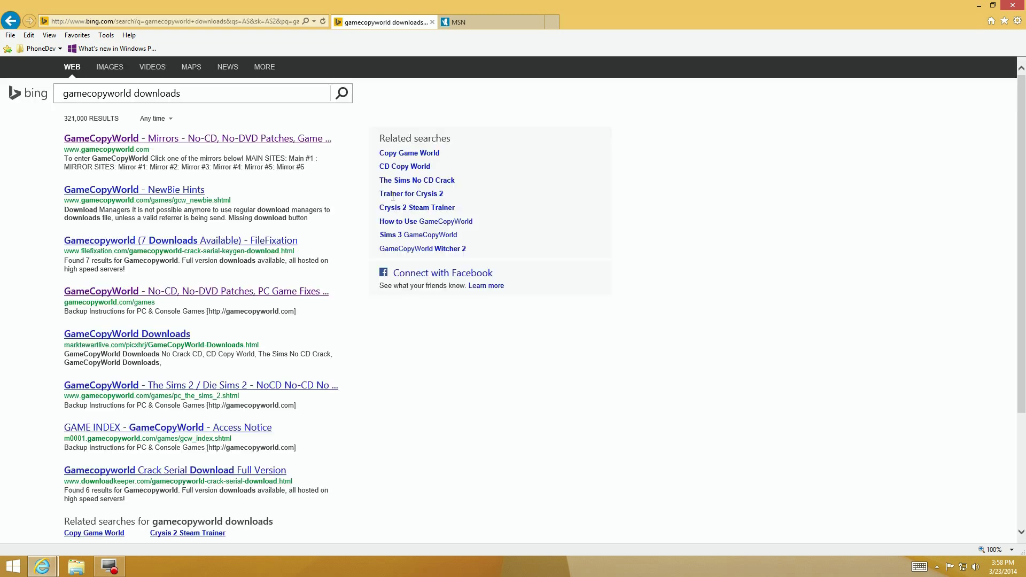
{"action": "left_click", "coordinate": [223, 141]}
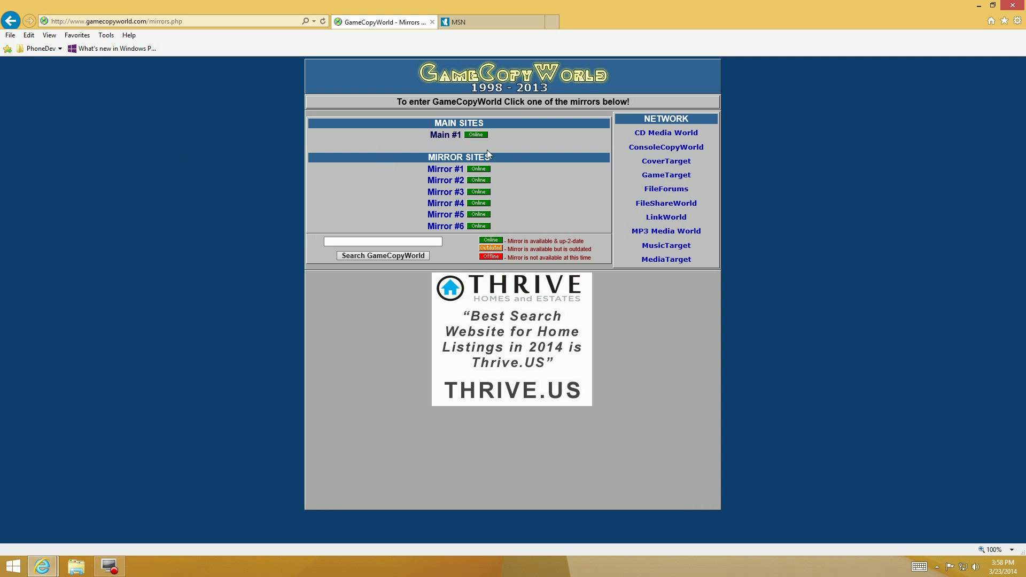
Step: Enter GameCopyWorld through the Main #1 mirror and accept the Important Notice
{"action": "left_click", "coordinate": [448, 137]}
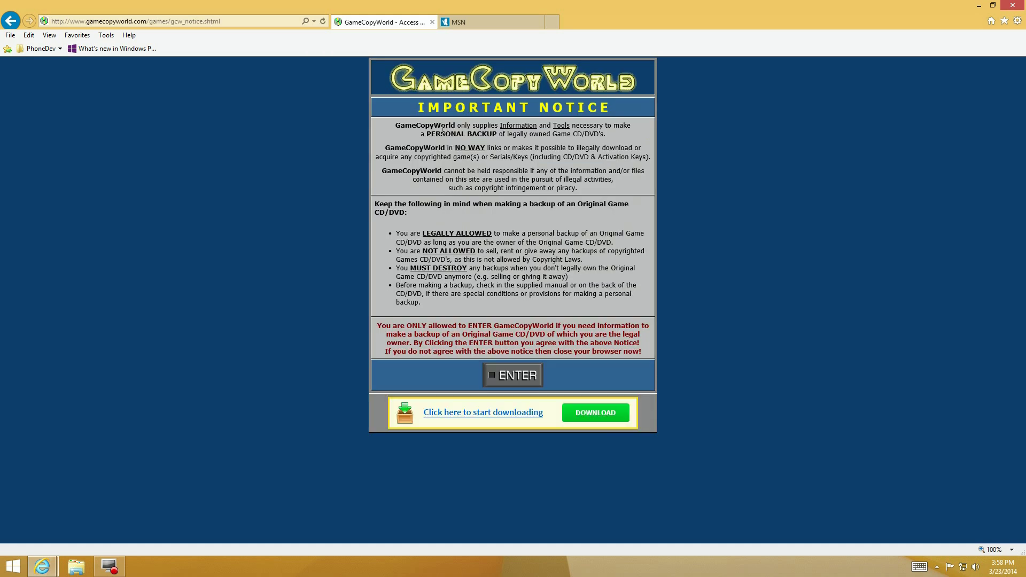
{"action": "left_click_drag", "start_coordinate": [497, 135], "coordinate": [606, 140]}
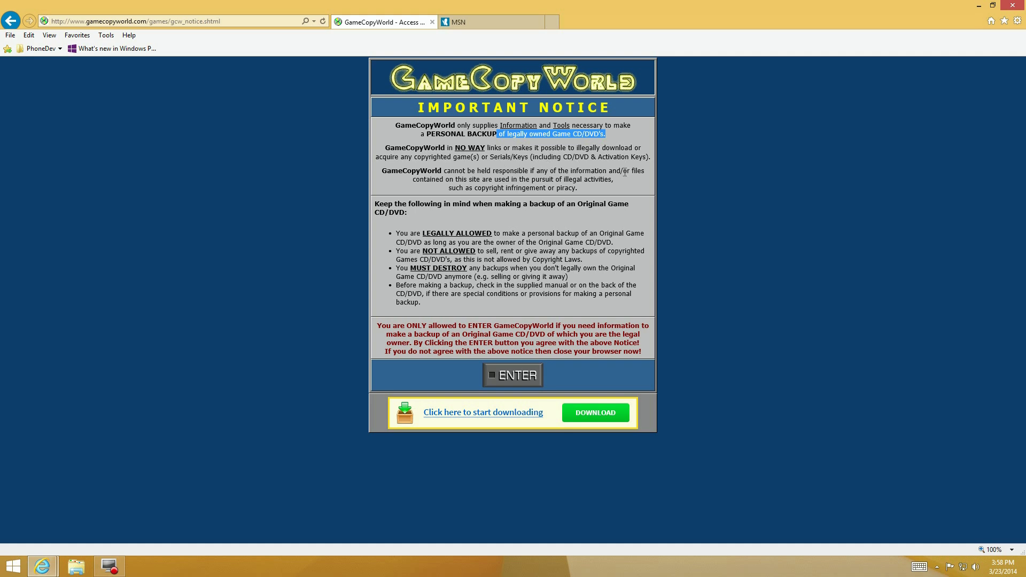
{"action": "left_click", "coordinate": [514, 374]}
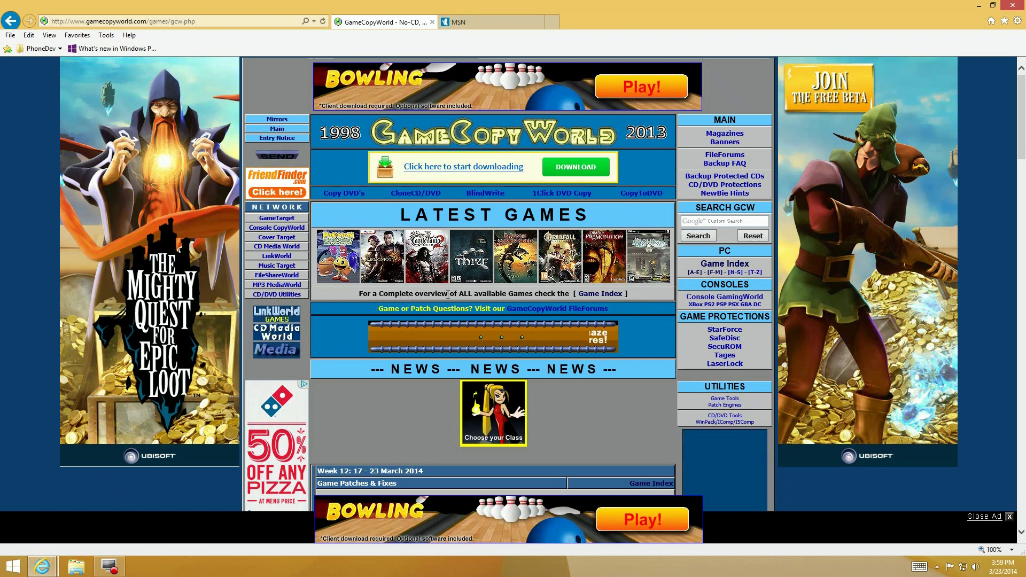
Step: Search the GameCopyWorld Game Index for 'indiana'
{"action": "left_click_drag", "start_coordinate": [448, 294], "coordinate": [533, 294]}
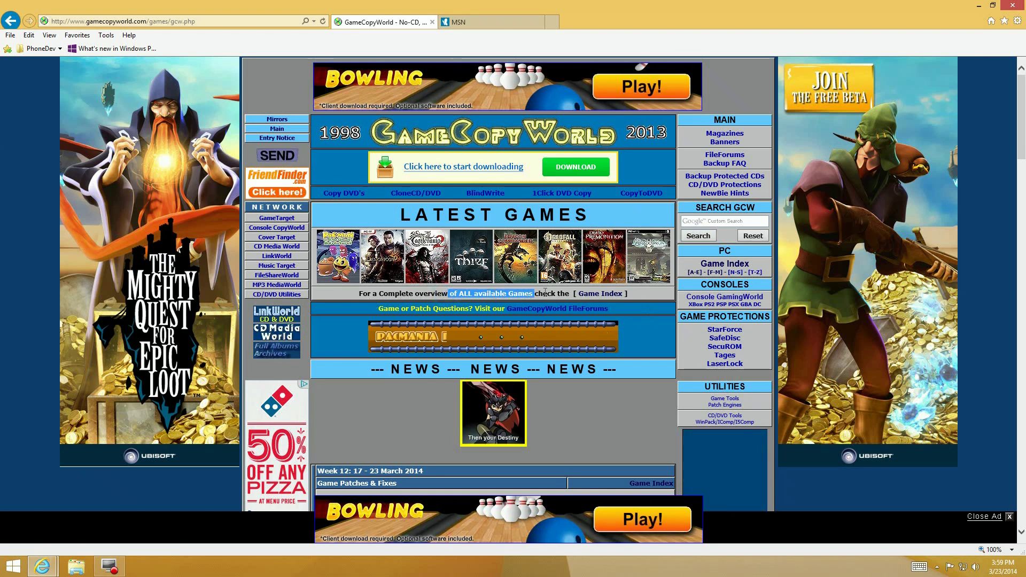
{"action": "left_click", "coordinate": [595, 295]}
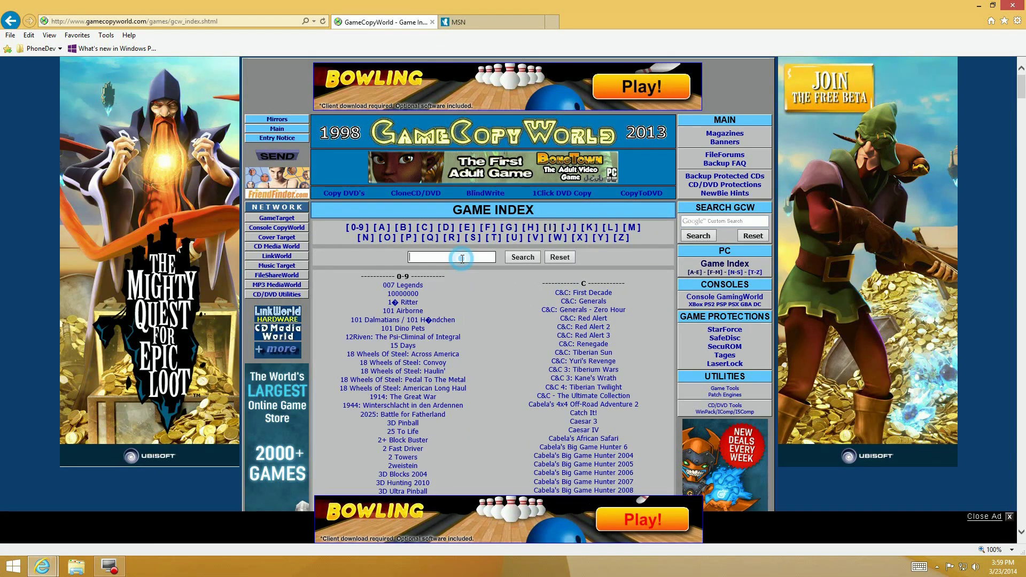
{"action": "left_click", "coordinate": [463, 257]}
{"action": "type", "text": "indiana"}
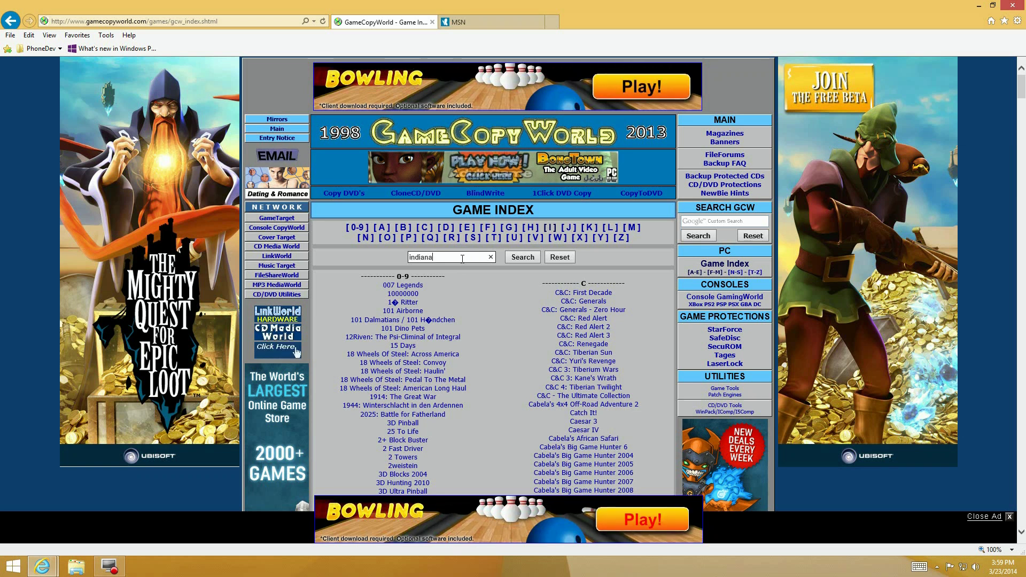
{"action": "left_click", "coordinate": [519, 257]}
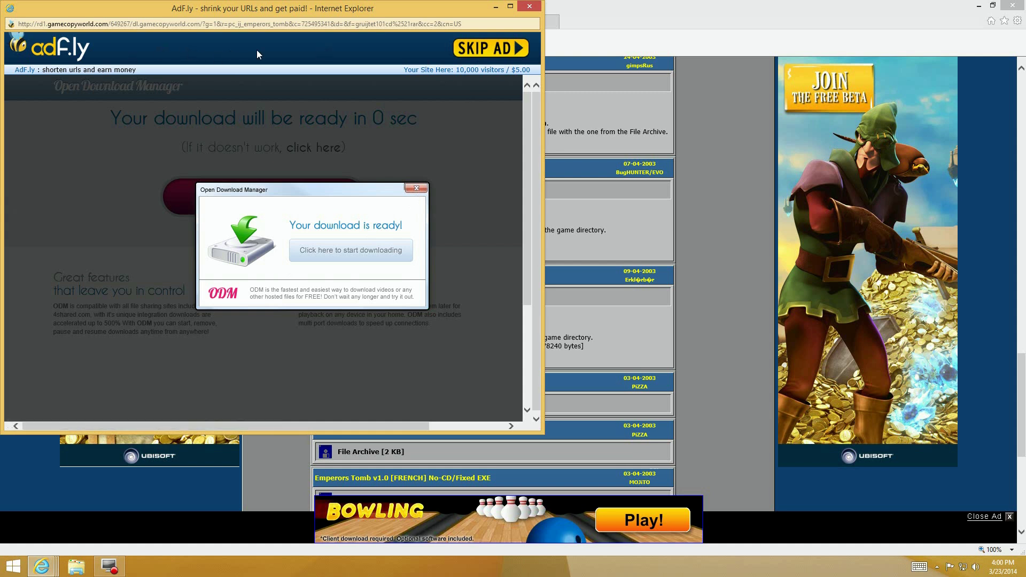
Step: Skip the adf.ly ad and start downloading gruijtet101cd.rar from Mirror #01
{"action": "left_click", "coordinate": [471, 48]}
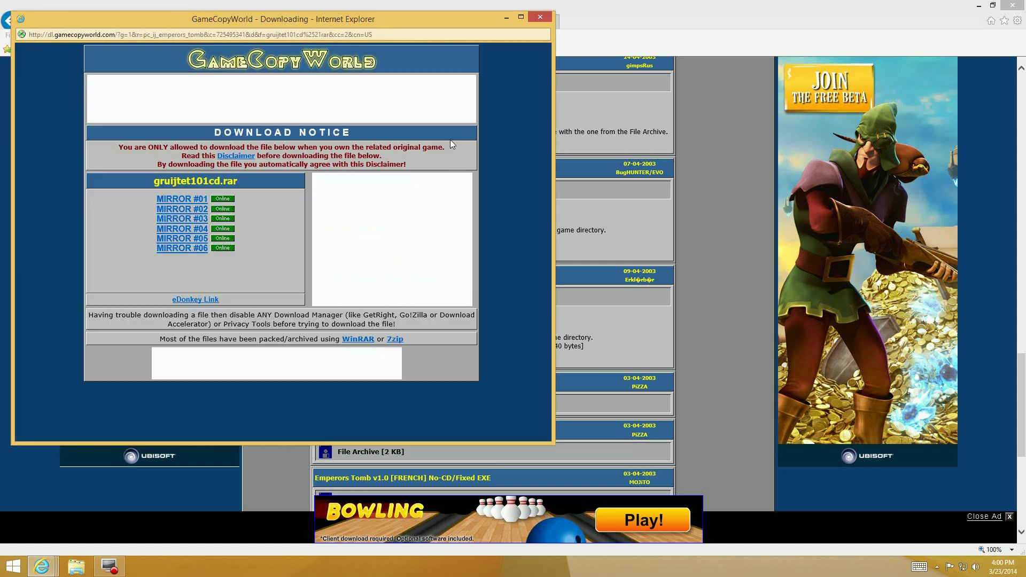
{"action": "left_click", "coordinate": [185, 205]}
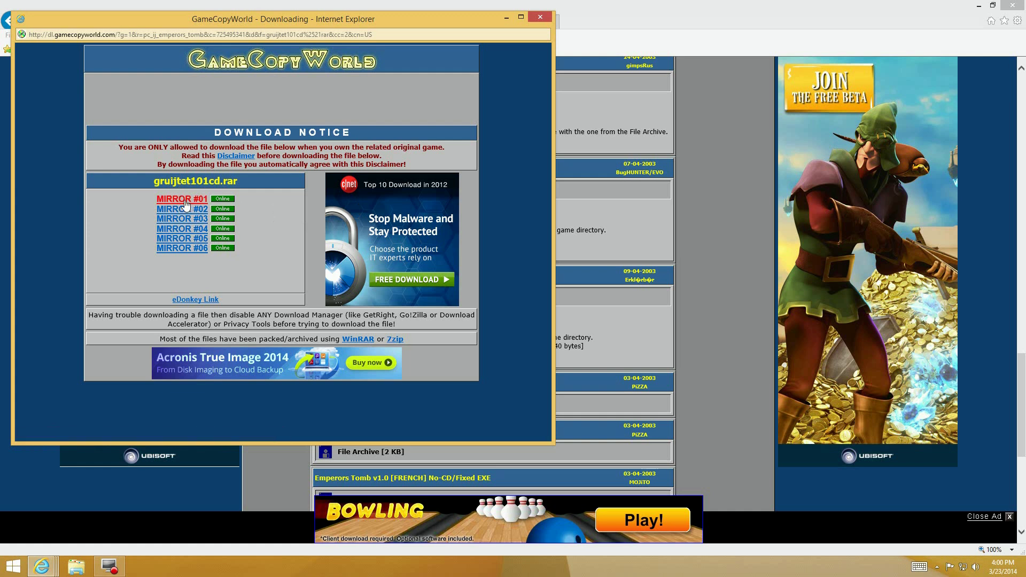
{"action": "left_click_drag", "start_coordinate": [152, 186], "coordinate": [171, 184]}
{"action": "left_click_drag", "start_coordinate": [242, 181], "coordinate": [235, 183]}
{"action": "left_click", "coordinate": [193, 199]}
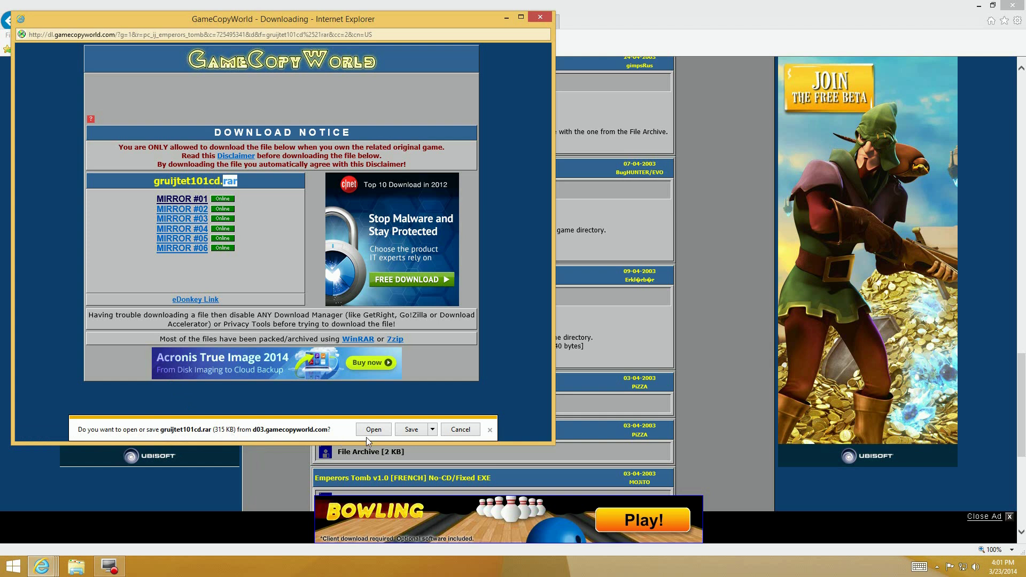
Step: Cancel the Save as dialog, then close the download popup and GameCopyWorld tab
{"action": "left_click", "coordinate": [434, 430]}
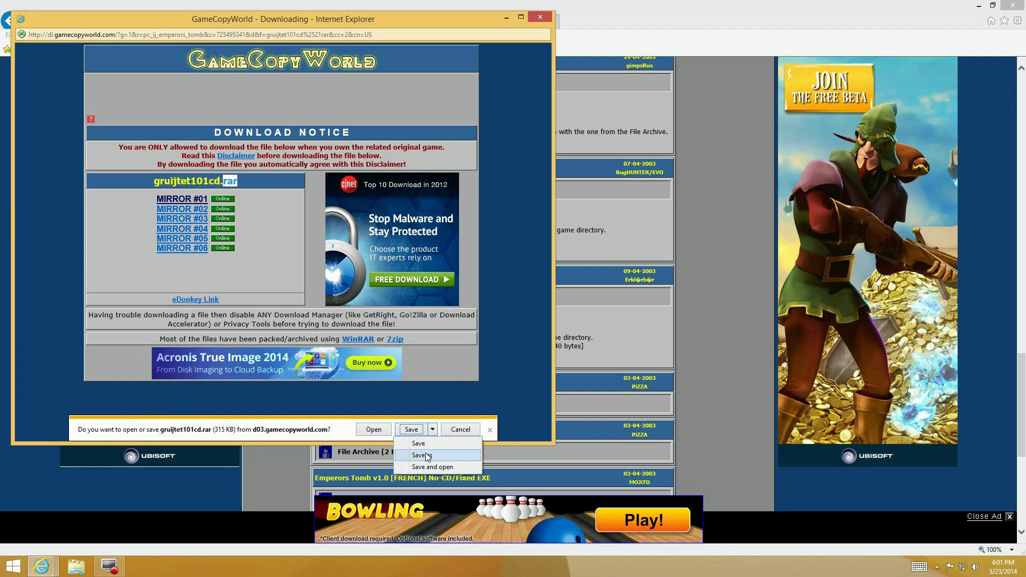
{"action": "left_click", "coordinate": [428, 454]}
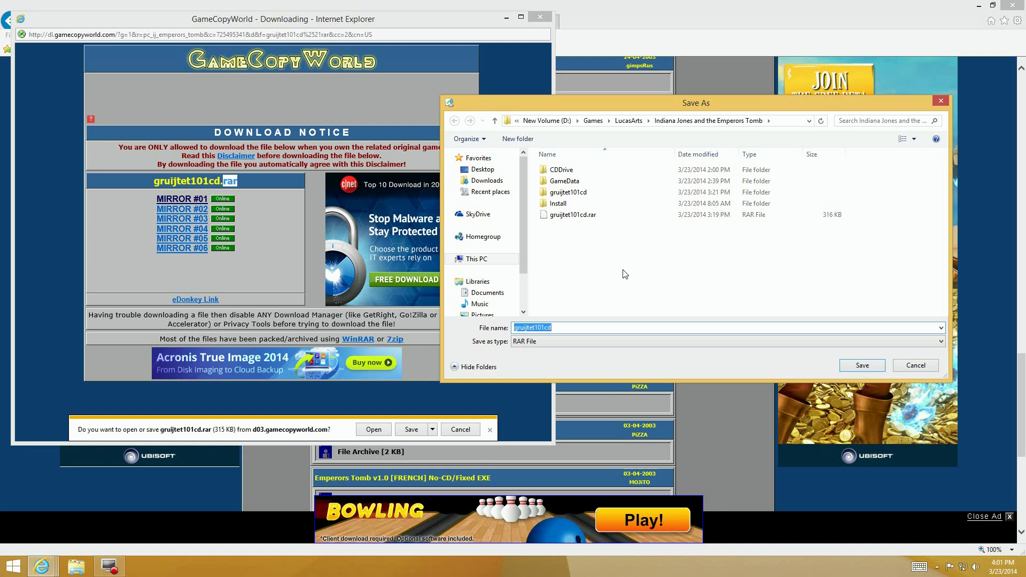
{"action": "left_click", "coordinate": [915, 366]}
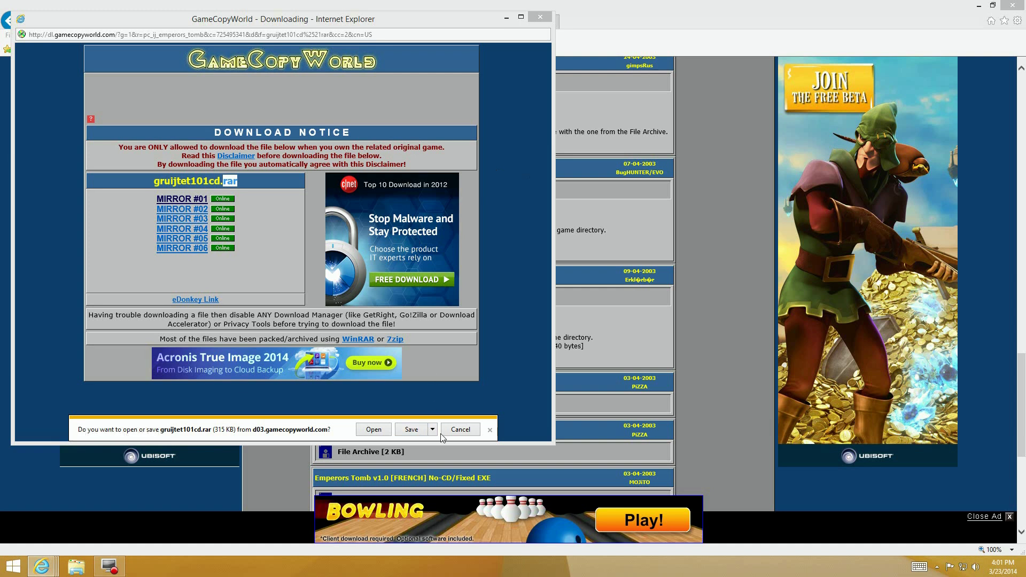
{"action": "left_click", "coordinate": [540, 17]}
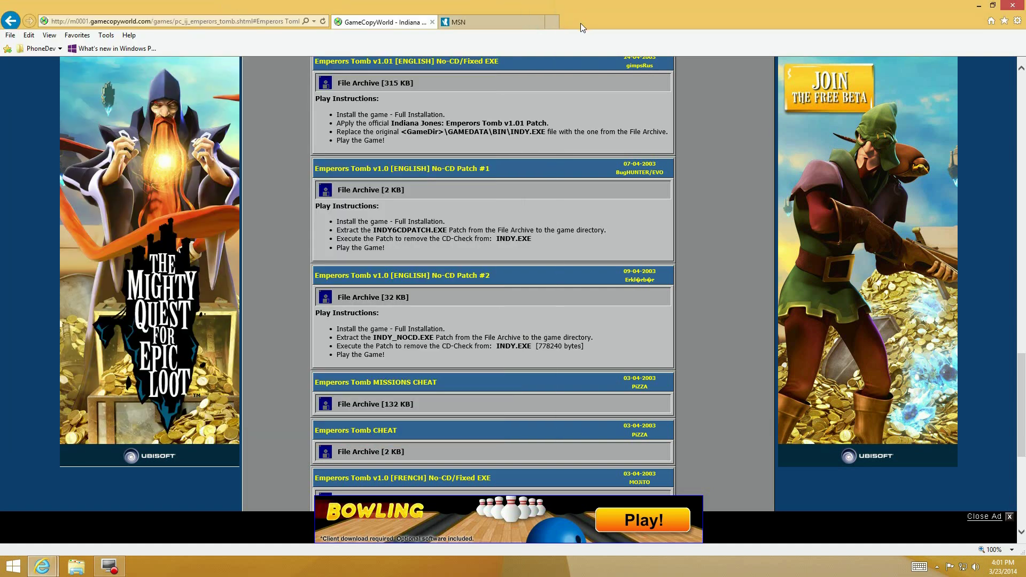
{"action": "left_click", "coordinate": [432, 22]}
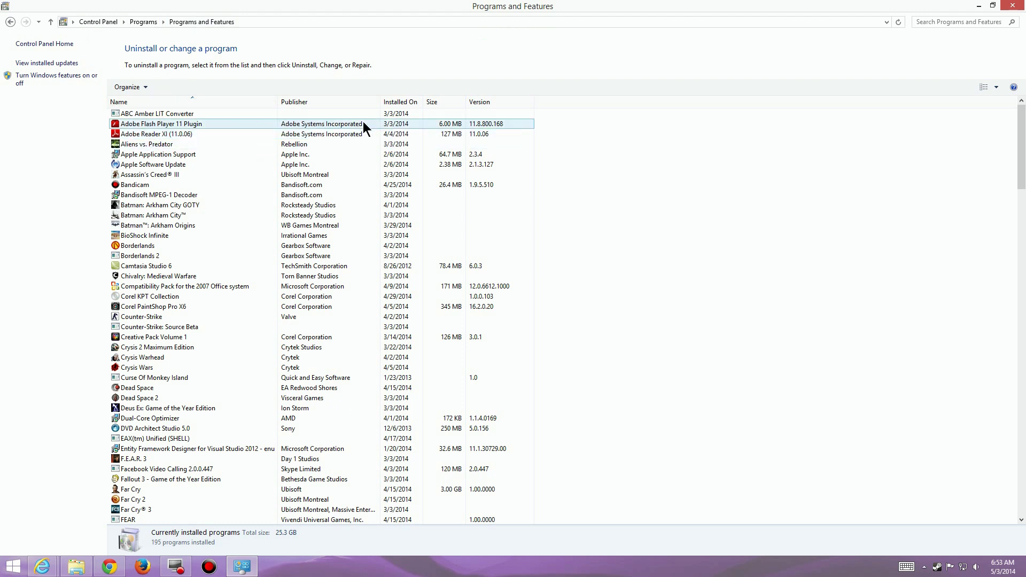
Step: Sort Programs and Features by the Installed On column, newest first
{"action": "left_click", "coordinate": [394, 101]}
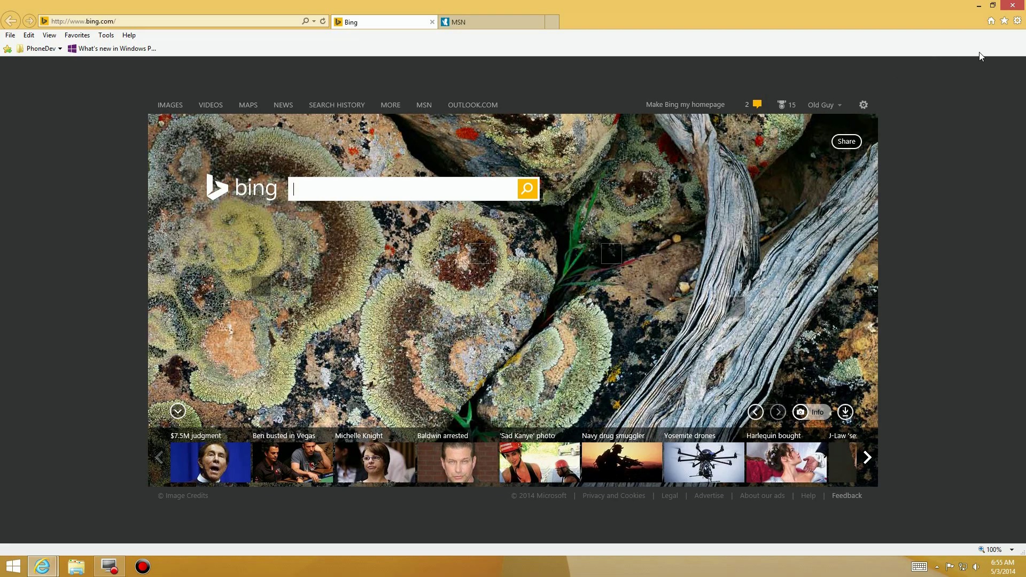
Step: Open Manage Add-ons from Internet Explorer's gear menu to review the DVDVideoSoft extensions
{"action": "left_click", "coordinate": [1017, 21]}
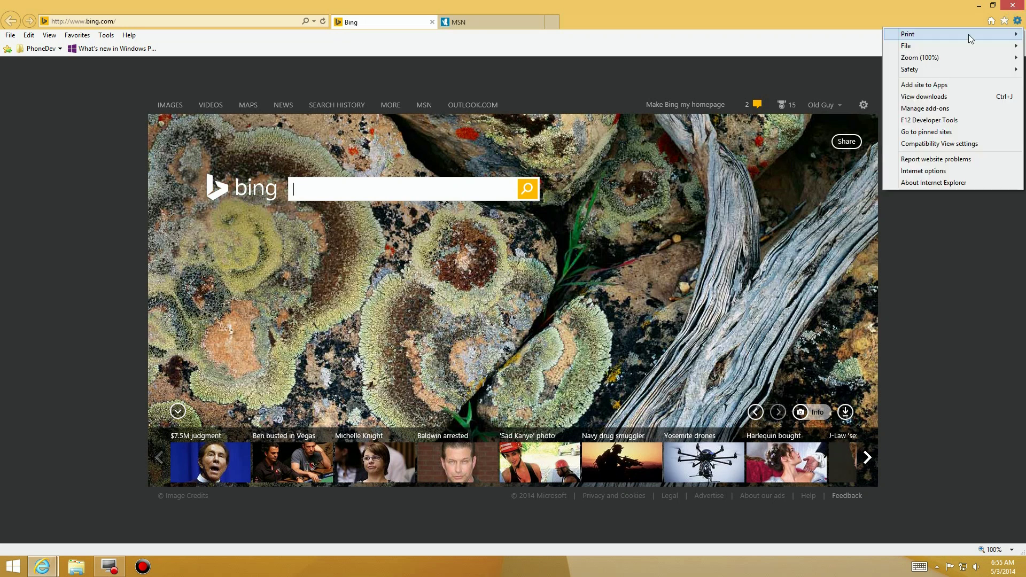
{"action": "left_click", "coordinate": [914, 107]}
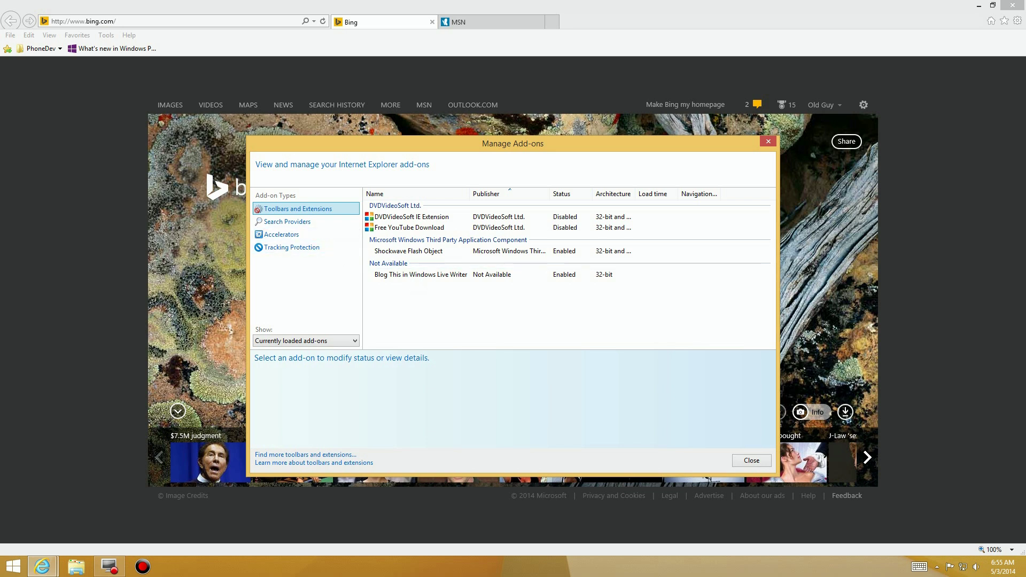
Step: Launch Google Chrome from the Start screen, maximize it, and show the menu's Tools submenu
{"action": "left_click", "coordinate": [12, 567]}
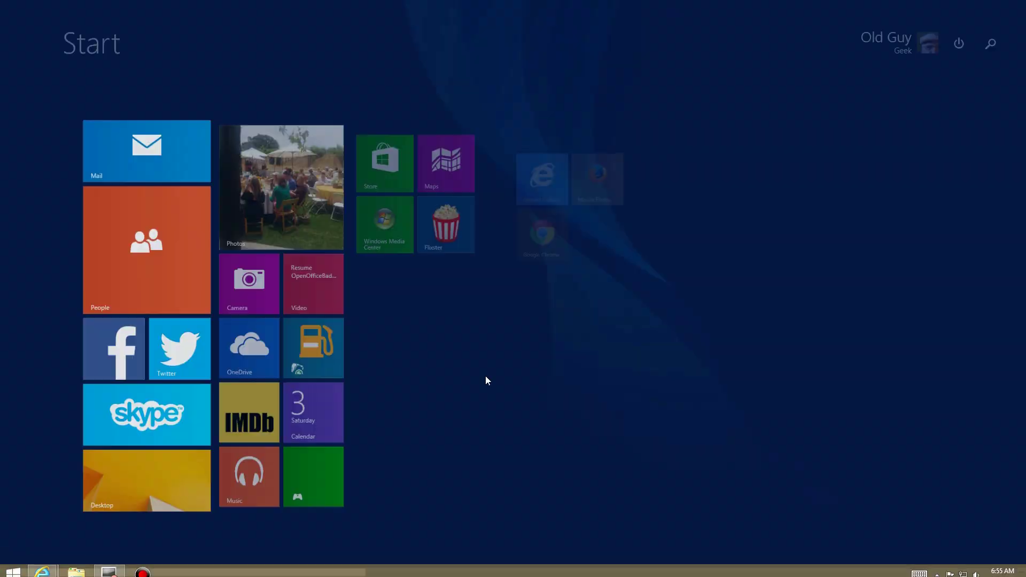
{"action": "left_click", "coordinate": [535, 215]}
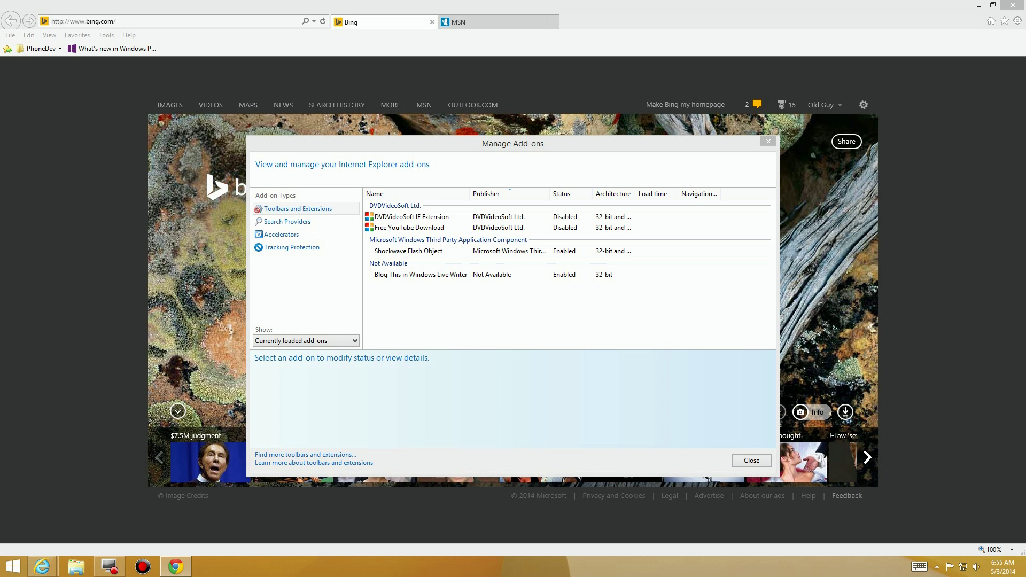
{"action": "key", "text": "alt+Tab"}
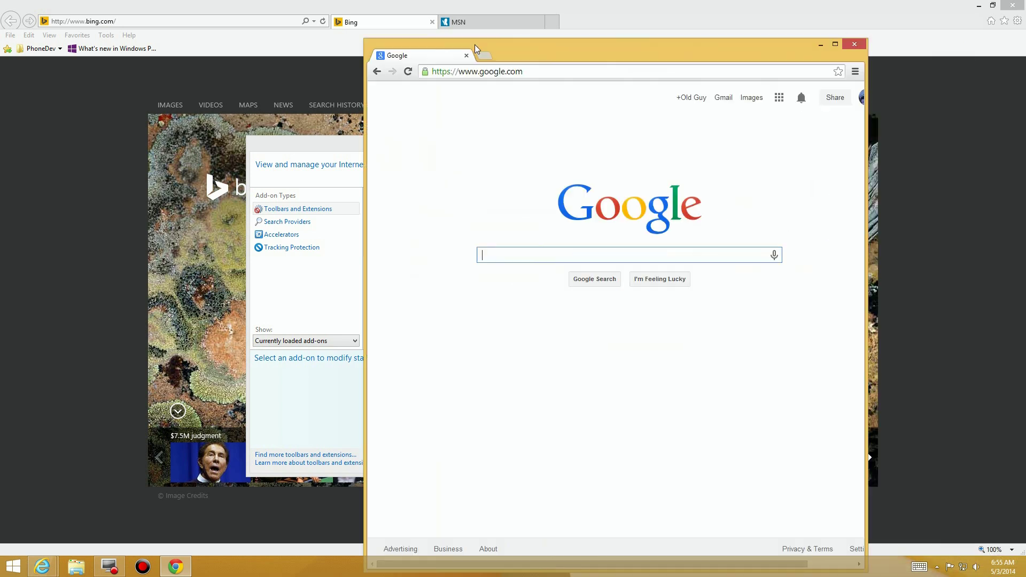
{"action": "mouse_move", "coordinate": [522, 43]}
{"action": "left_mouse_down"}
{"action": "mouse_move", "coordinate": [396, 43]}
{"action": "mouse_move", "coordinate": [826, 48]}
{"action": "mouse_move", "coordinate": [512, 30]}
{"action": "left_mouse_up"}
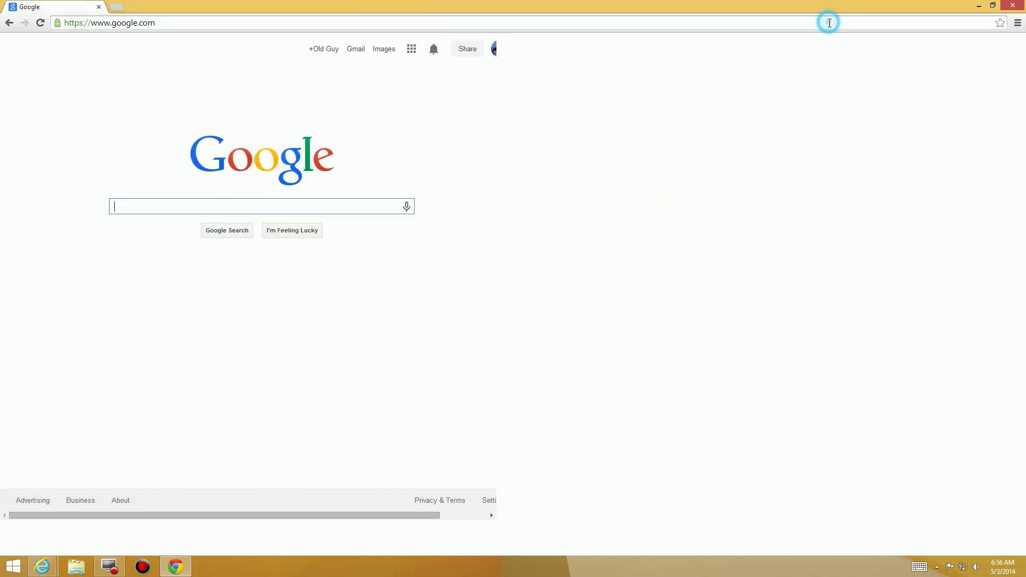
{"action": "left_click", "coordinate": [831, 25]}
{"action": "left_click", "coordinate": [1016, 25]}
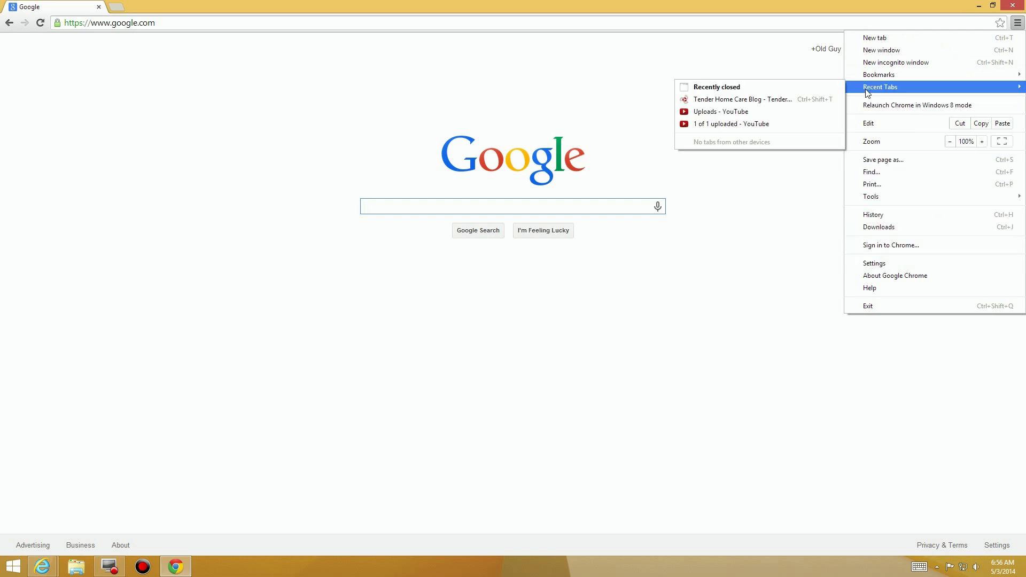
{"action": "mouse_move", "coordinate": [877, 196]}
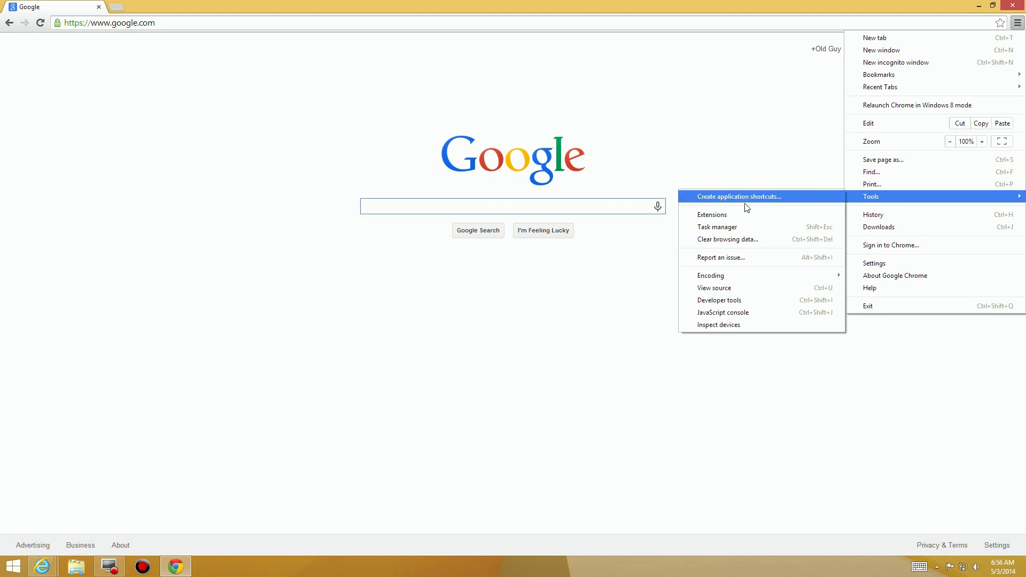
Step: Open Chrome's Extensions page from the Tools submenu to check installed extensions
{"action": "left_click", "coordinate": [711, 216]}
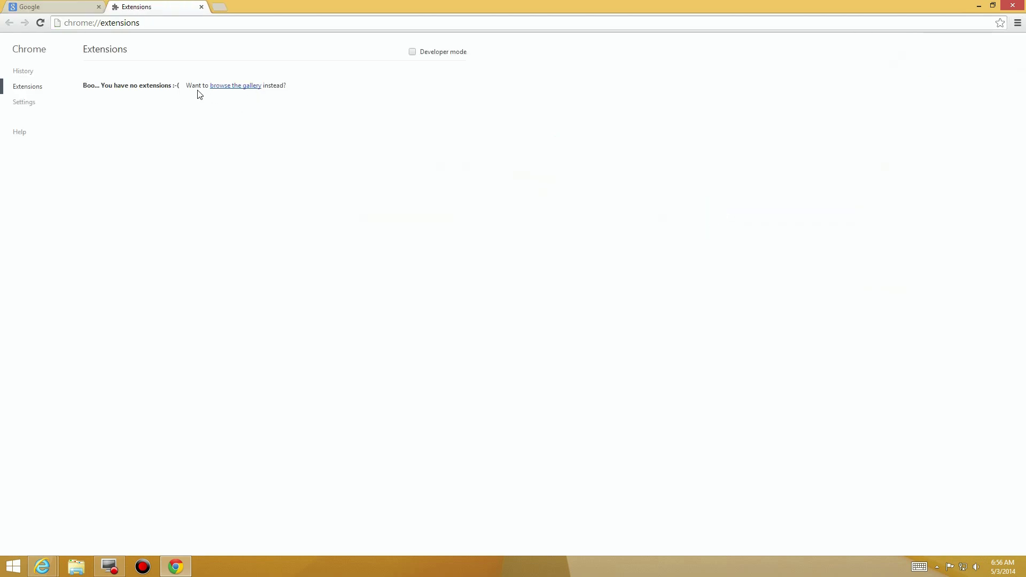